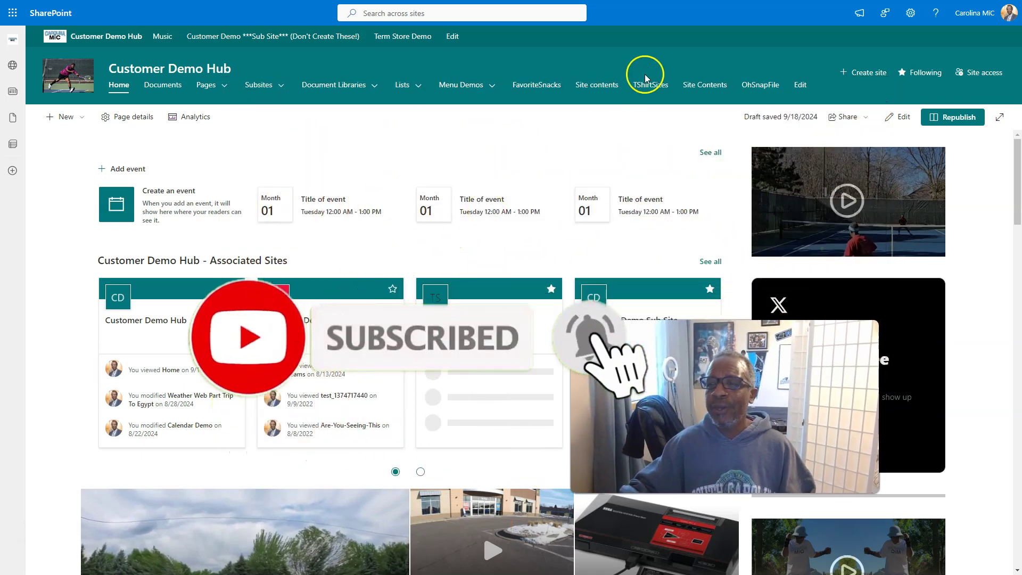
Step: Open the Events calendar from the Customer Demo Hub's site contents
click(909, 14)
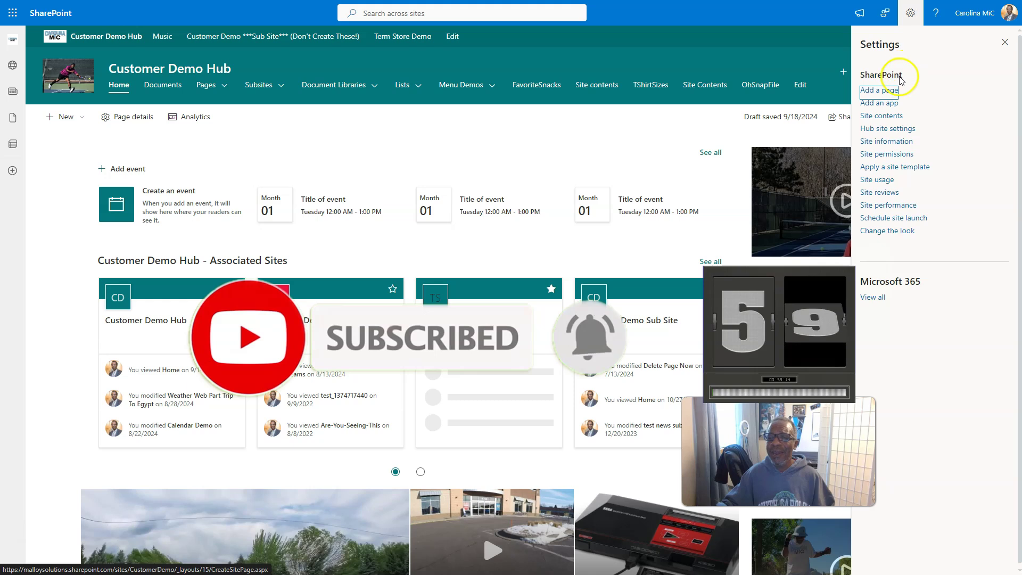
click(881, 116)
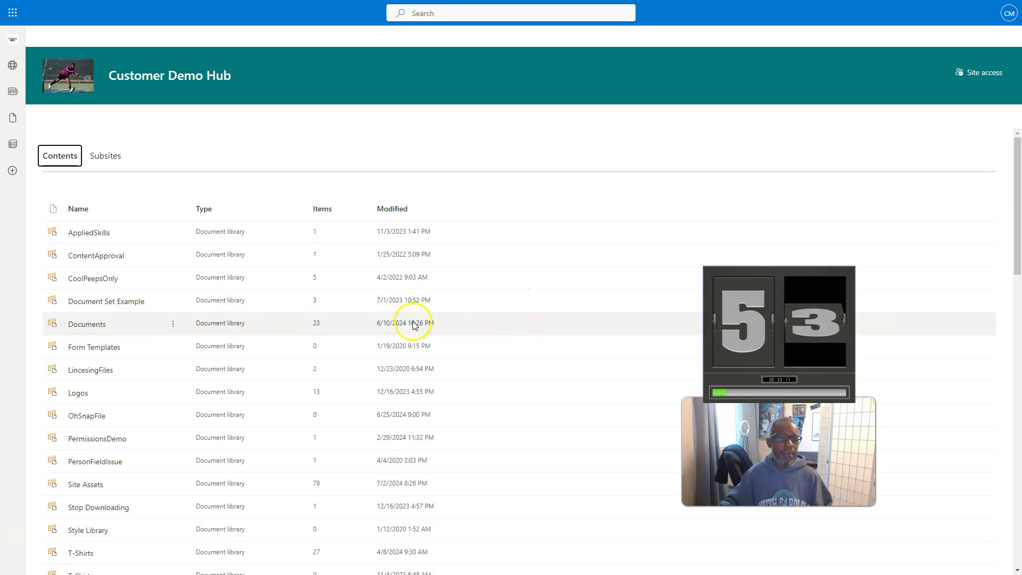
scroll(255, 365, down, 15)
scroll(248, 367, down, 3)
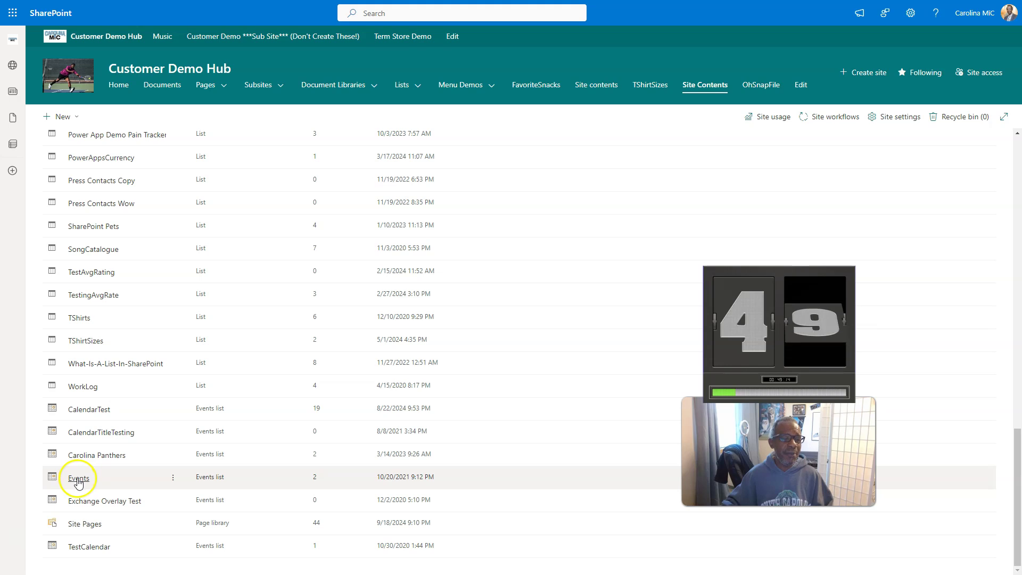
click(78, 483)
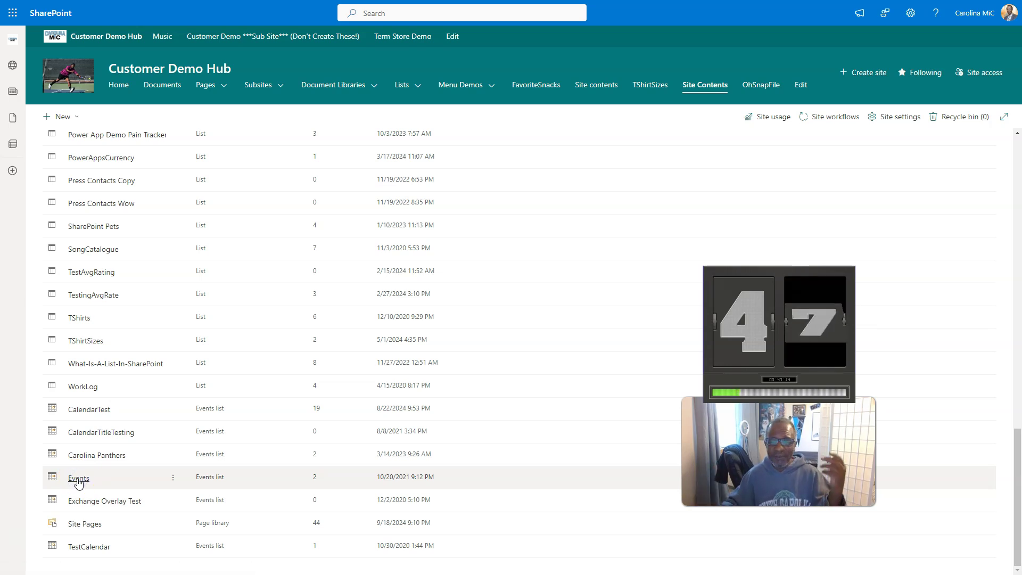
Step: Create a calendar event on September 17, 2024, 1:00 pm to 2:00 pm, titled with the host's first name plus "Hello Session"
double_click(436, 256)
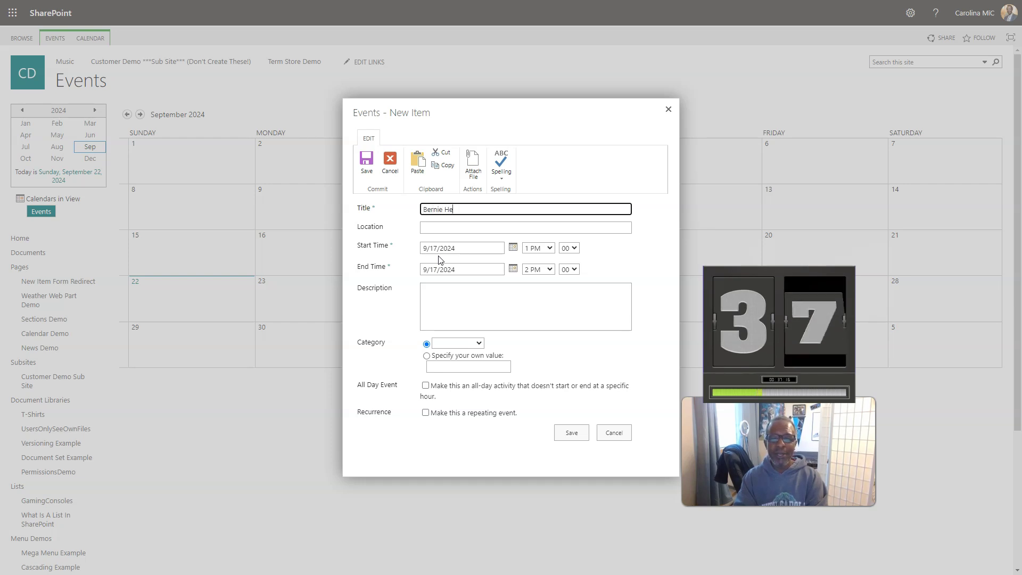
key(Tab)
click(568, 432)
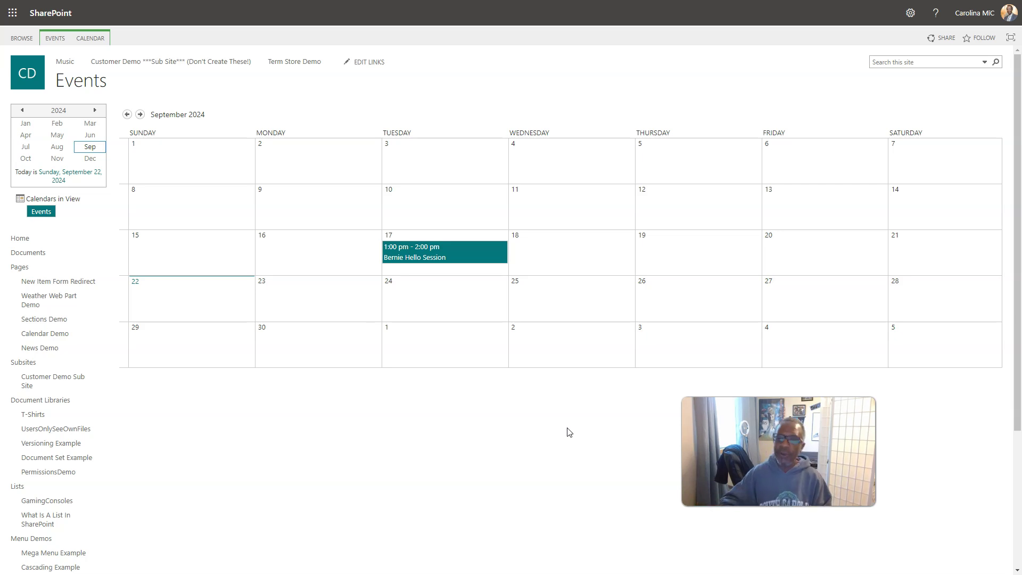
click(551, 408)
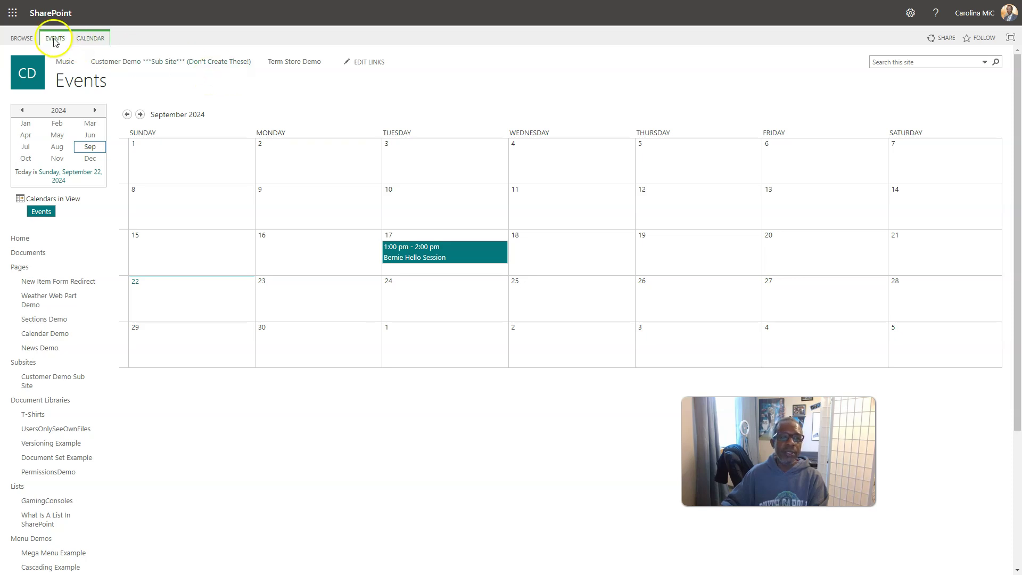
Step: From the site's home page, examine the full events listing and its category filter, and return to the home page
click(33, 76)
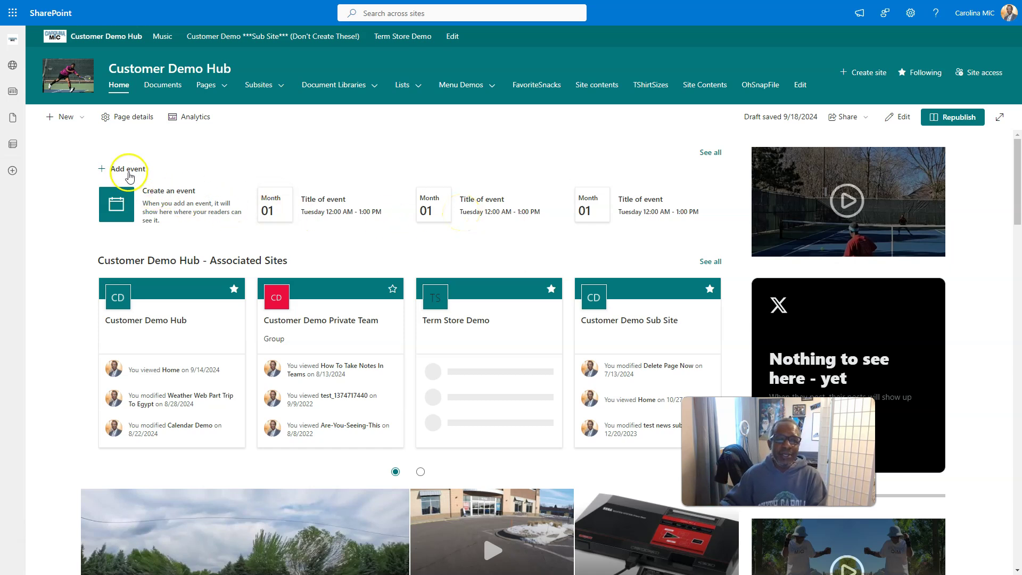
click(180, 206)
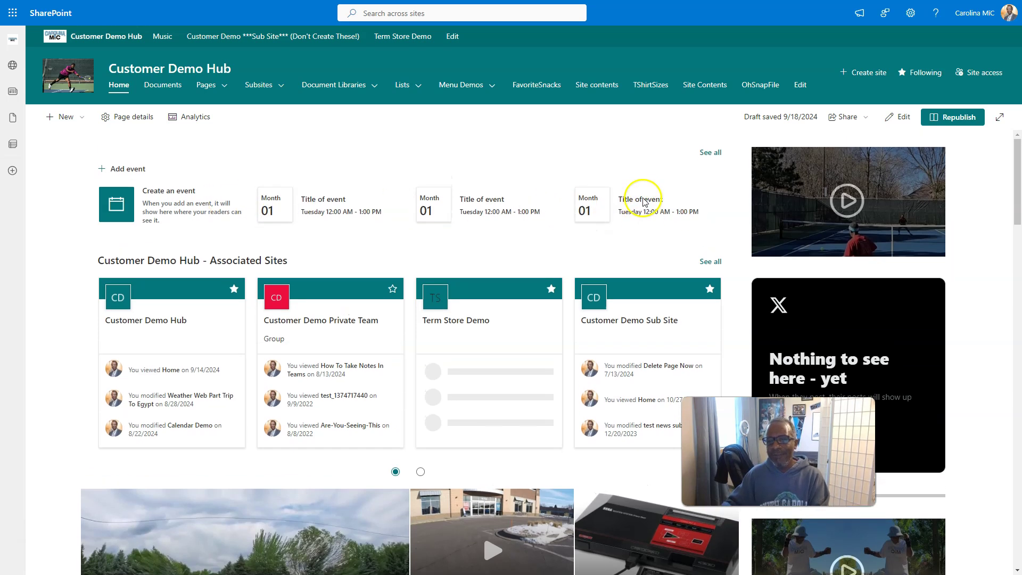
click(713, 155)
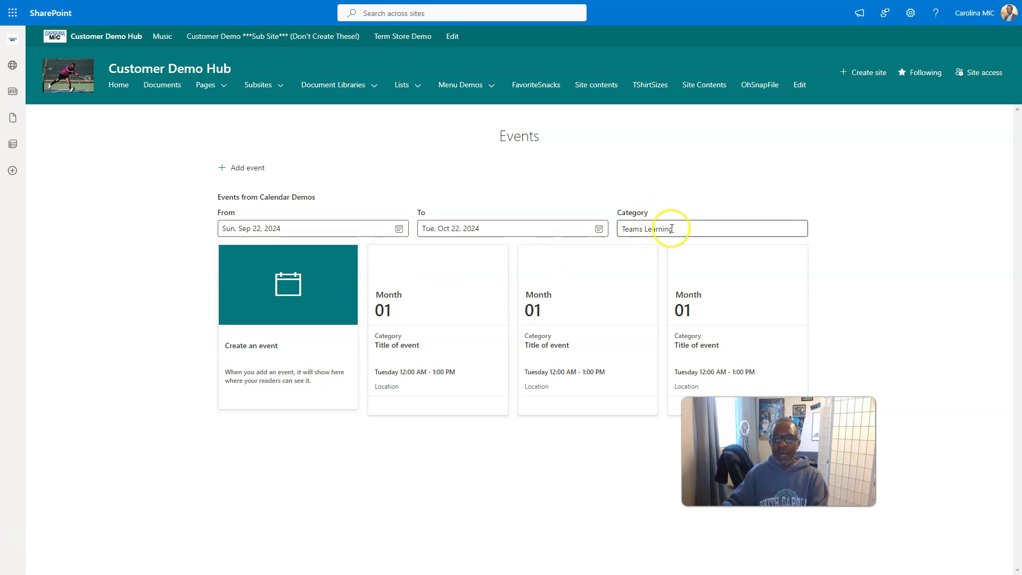
click(641, 229)
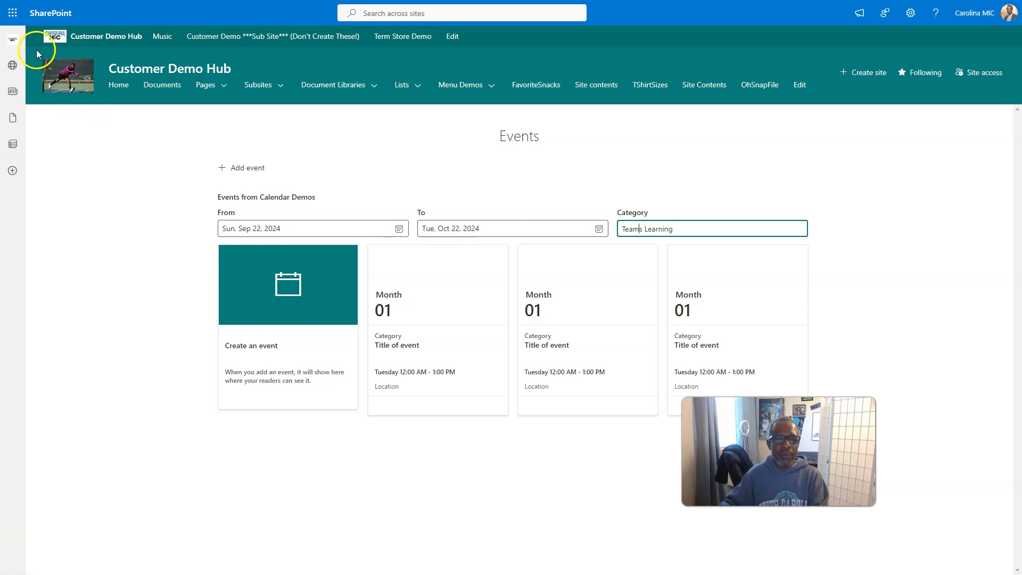
click(68, 74)
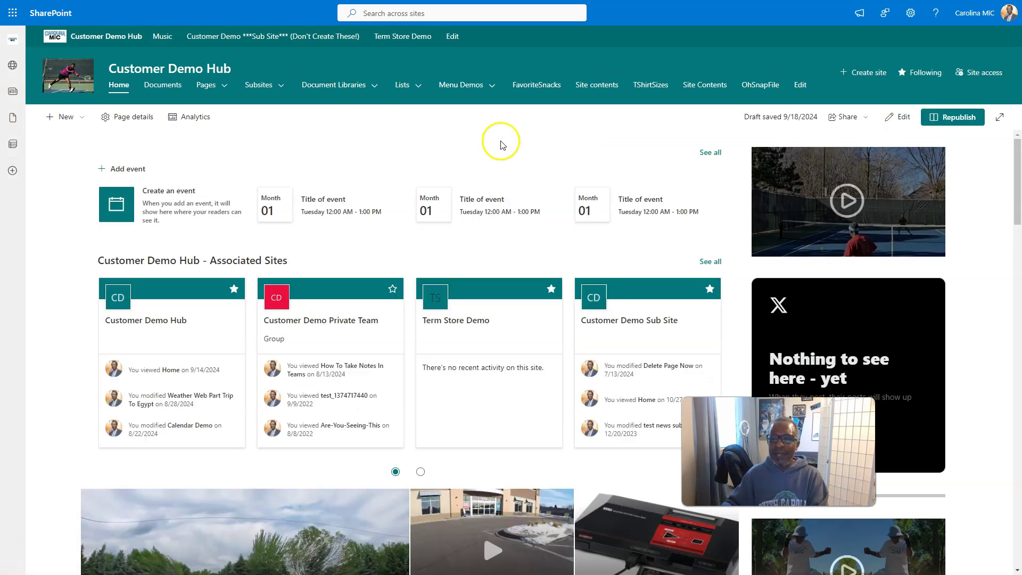
Step: Edit the home page and open the Events web part's properties, expanding the selected source sites
click(900, 118)
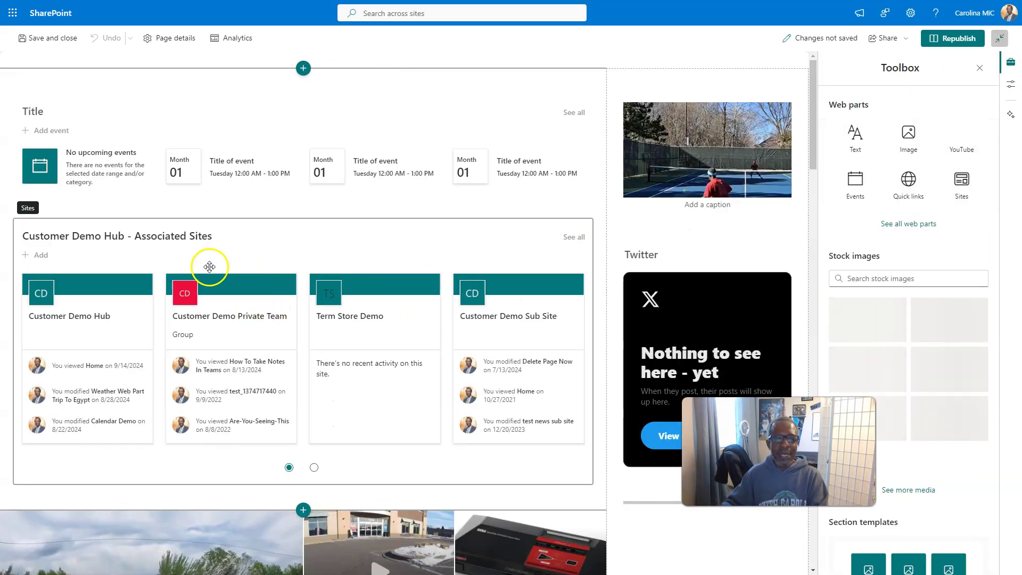
click(214, 182)
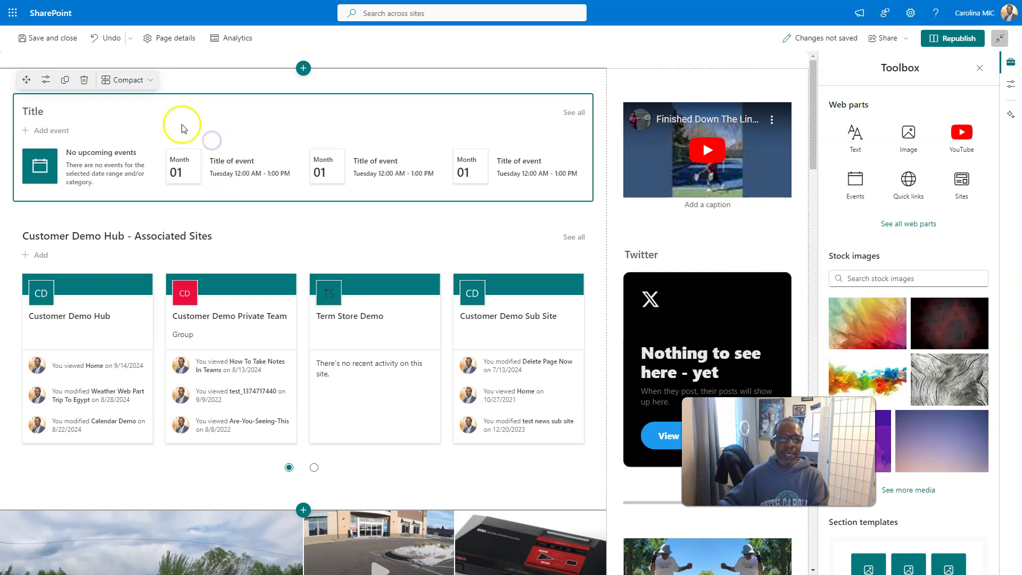
click(46, 81)
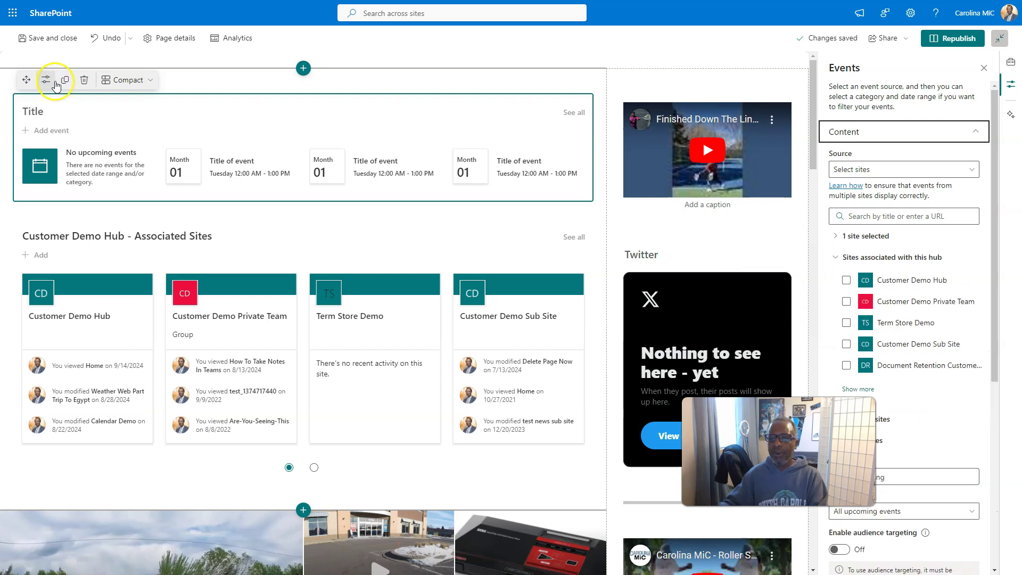
click(835, 236)
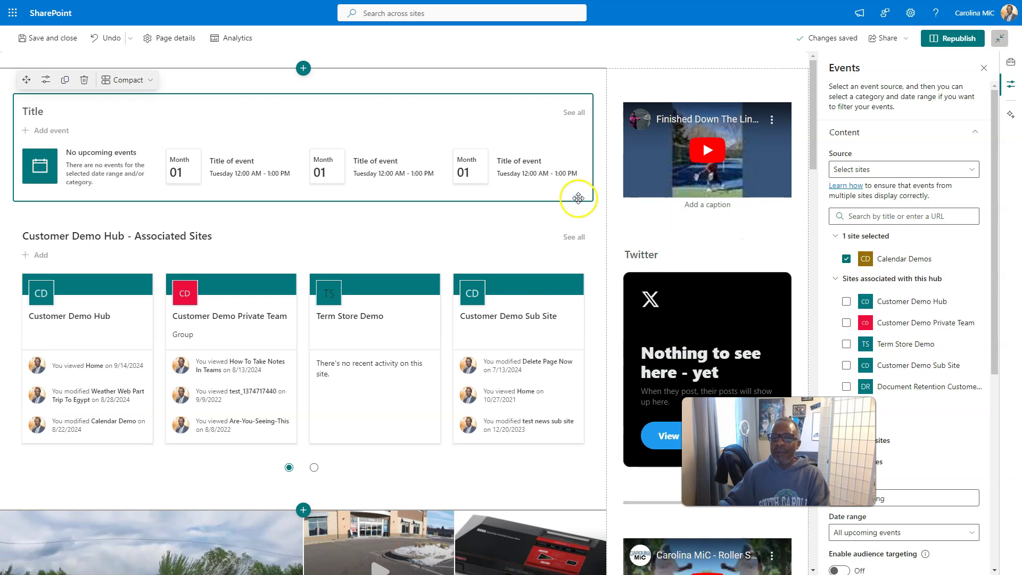
click(325, 173)
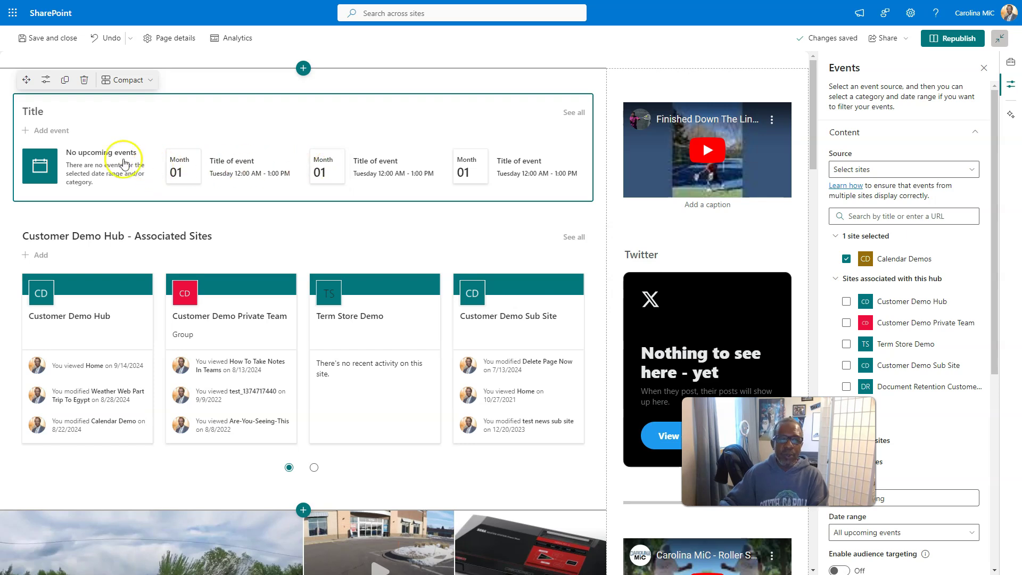
click(132, 176)
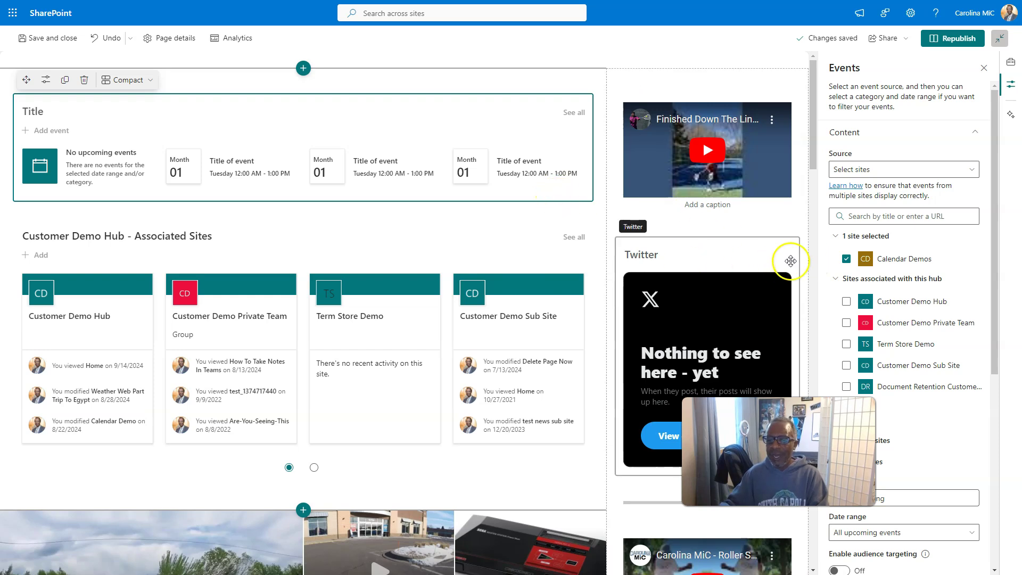
Step: Deselect the Calendar Demos site and set the Events web part's source to "Events list on this site", using the Events list
click(847, 261)
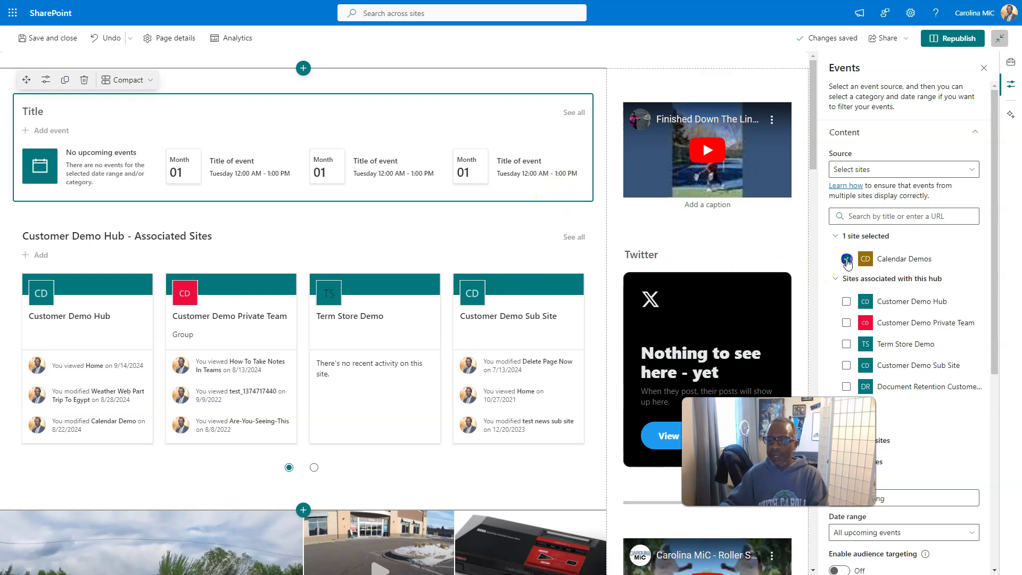
click(850, 170)
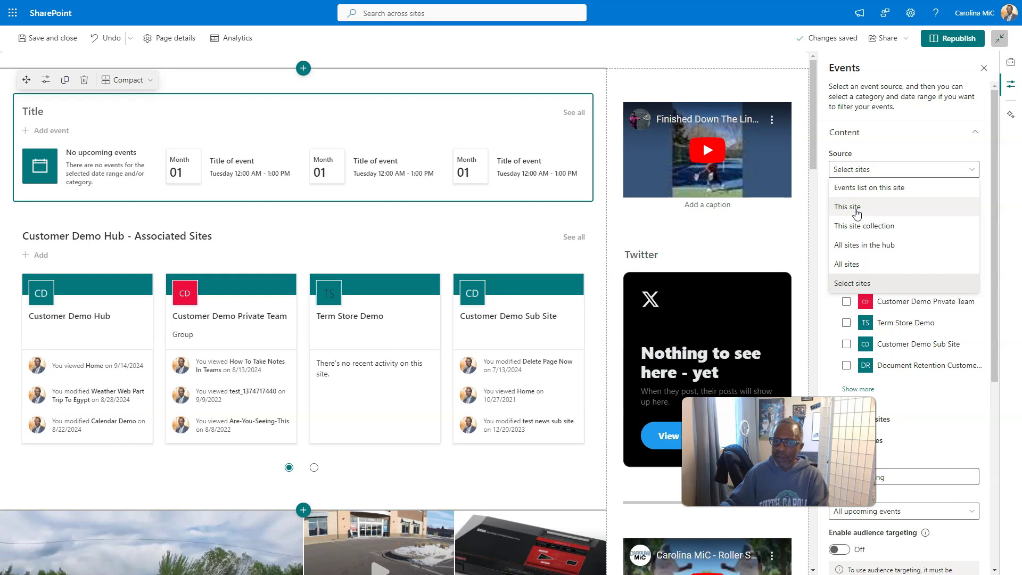
click(861, 231)
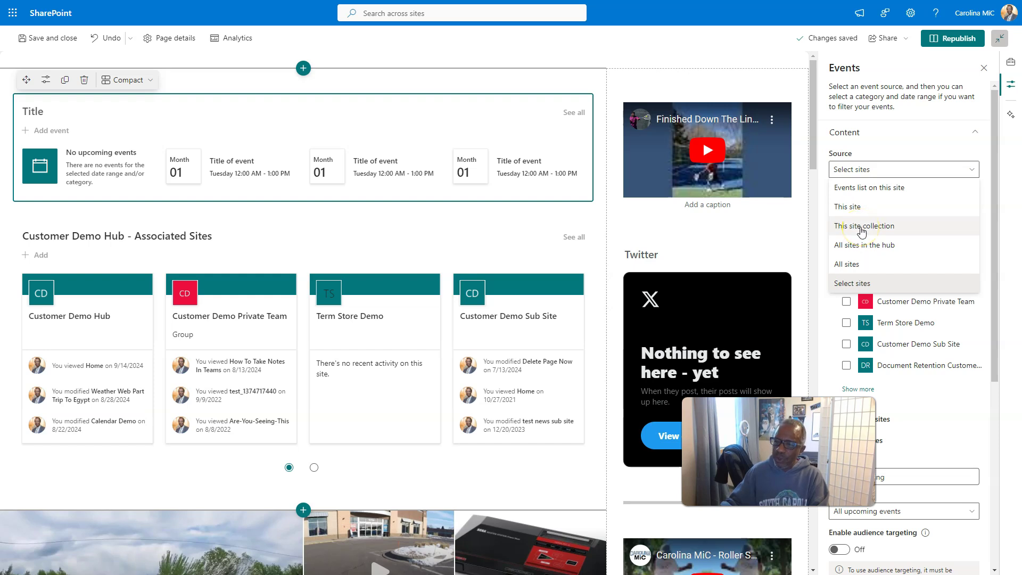
click(861, 251)
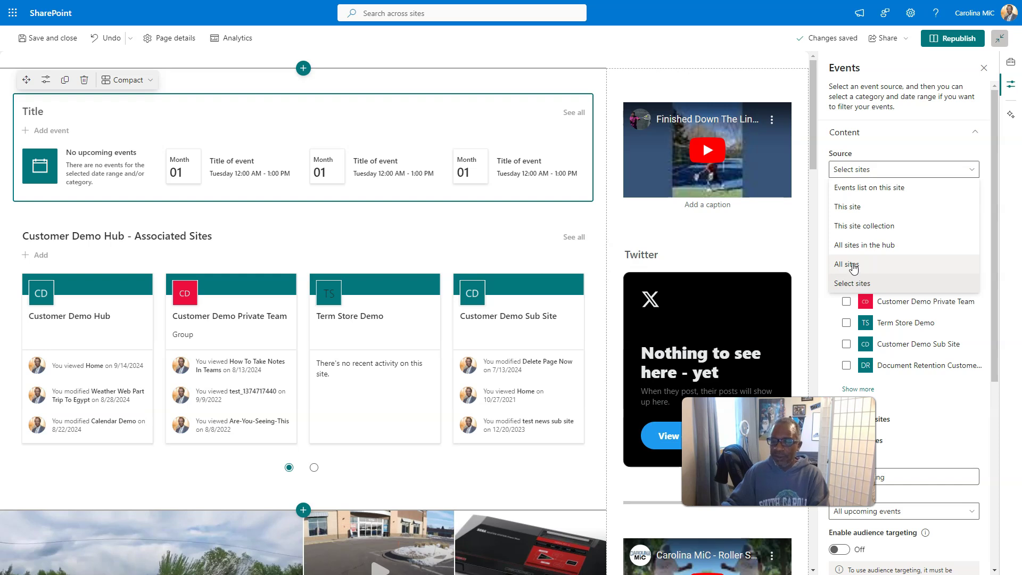
click(852, 188)
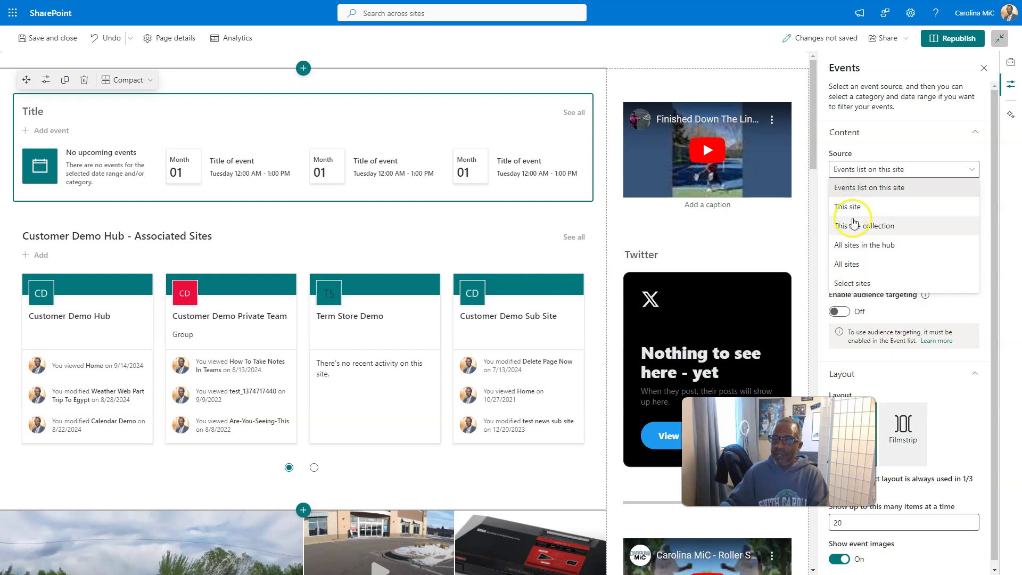
click(928, 321)
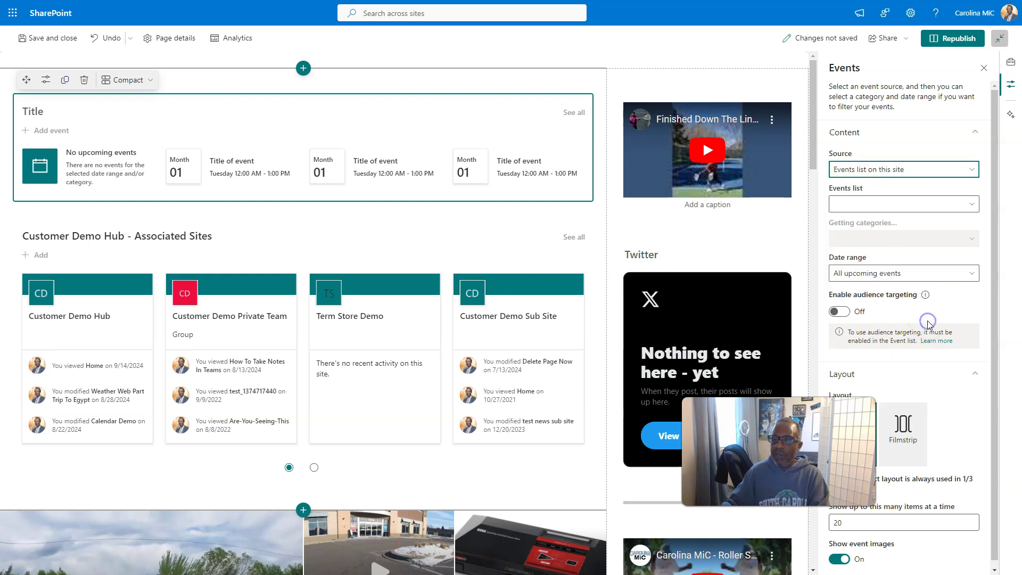
click(886, 206)
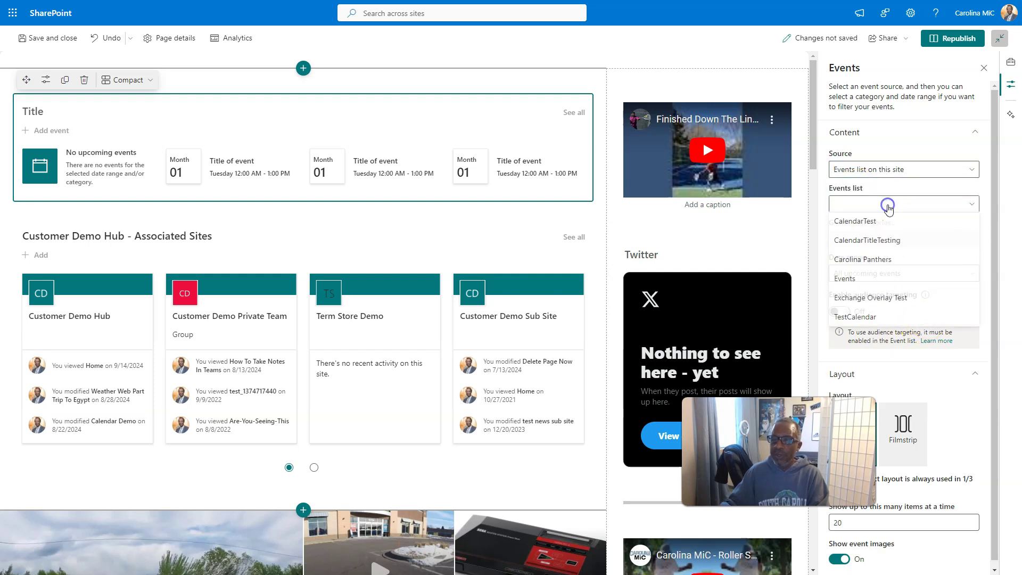
click(849, 277)
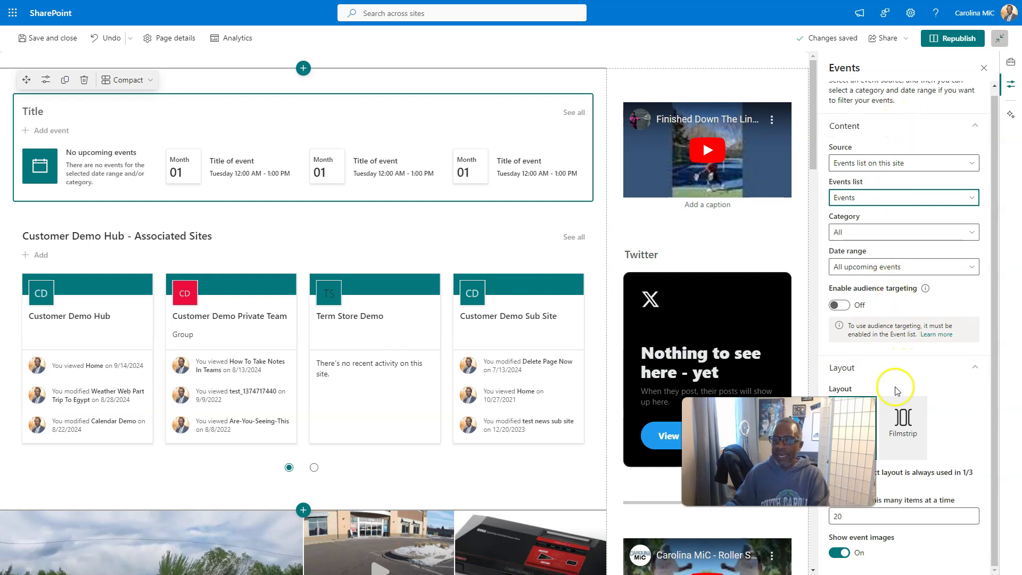
Step: Republish the home page, and check the Events web part in edit mode before saving and closing the page
click(942, 39)
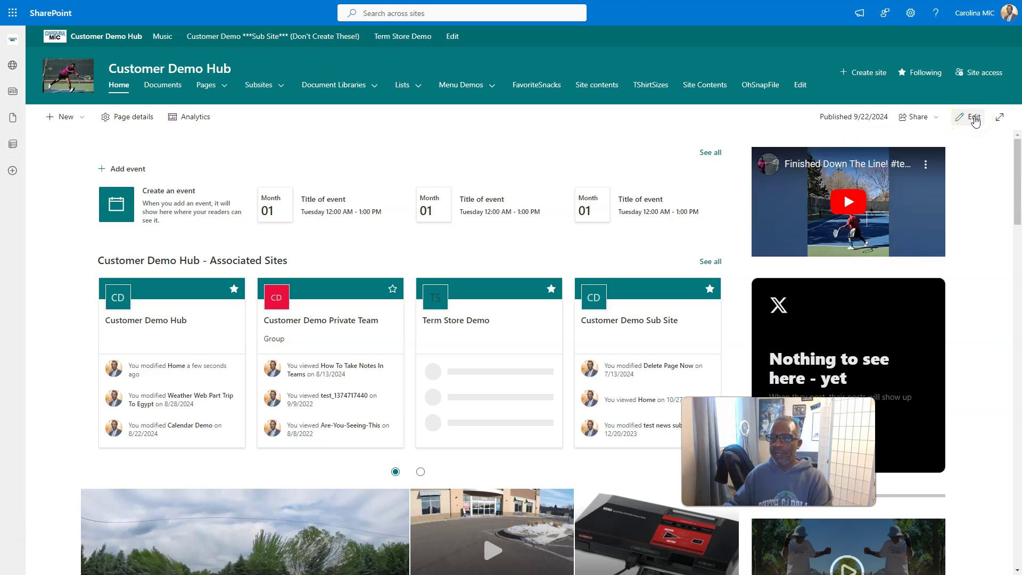
click(974, 118)
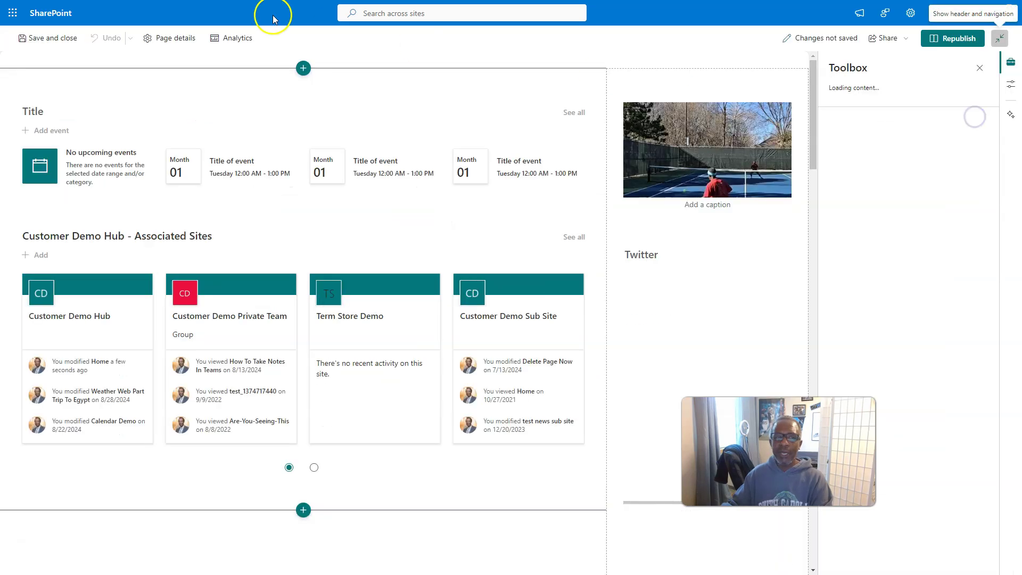
click(52, 37)
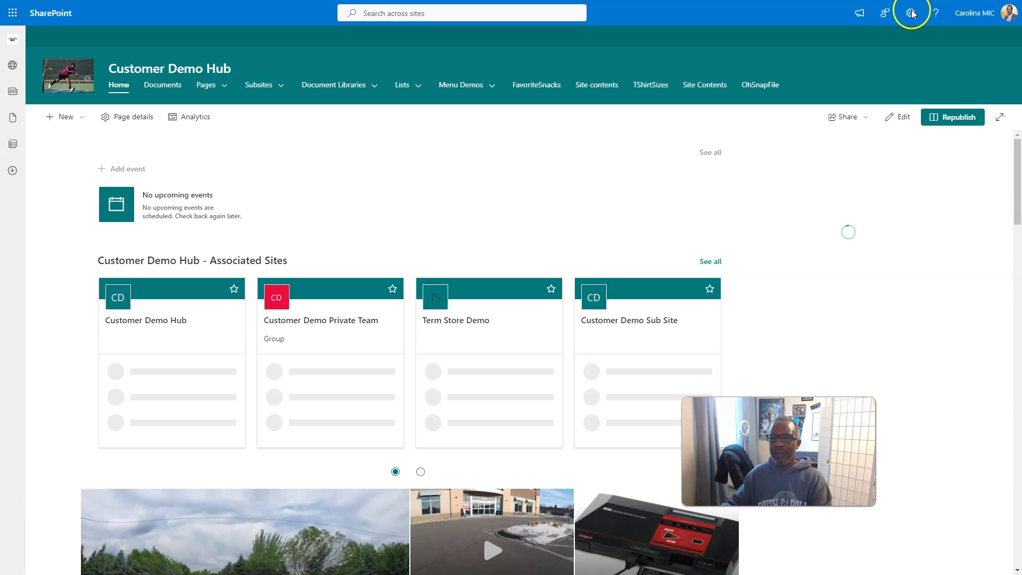
Step: Open the Events calendar from the site contents and move the Hello Session event to September 22, 2024
click(909, 15)
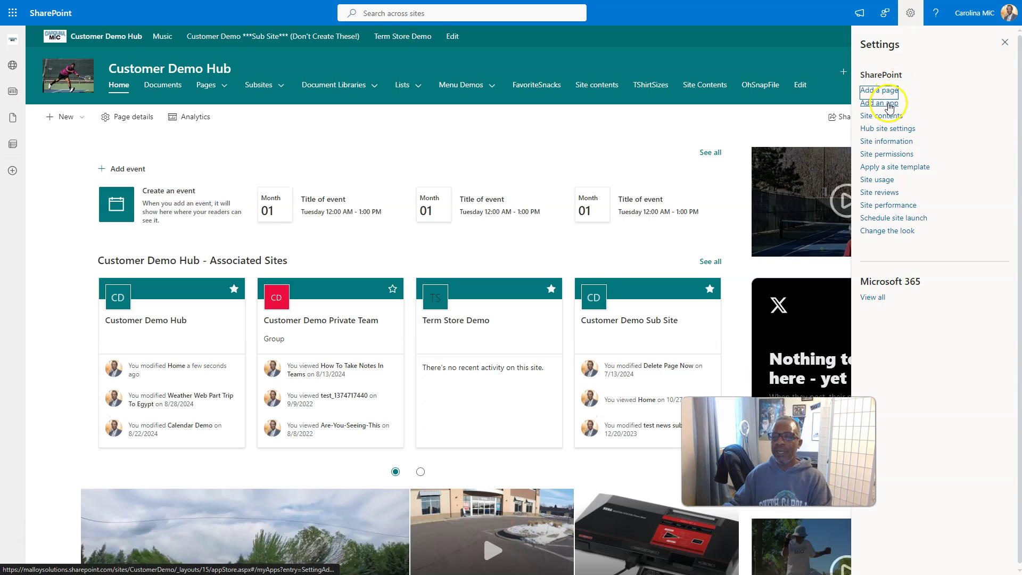
click(882, 117)
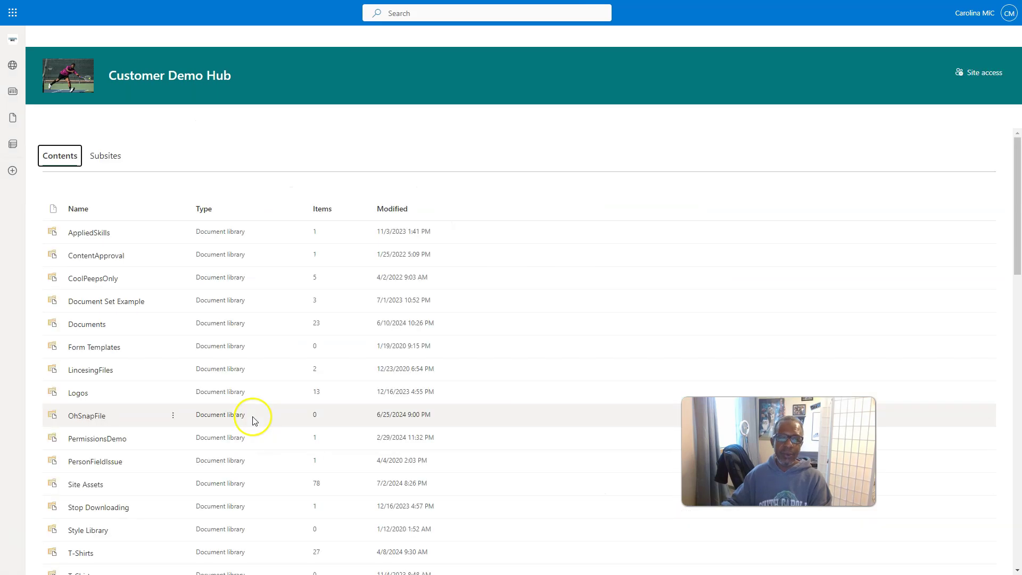
scroll(201, 431, down, 7)
scroll(202, 438, down, 10)
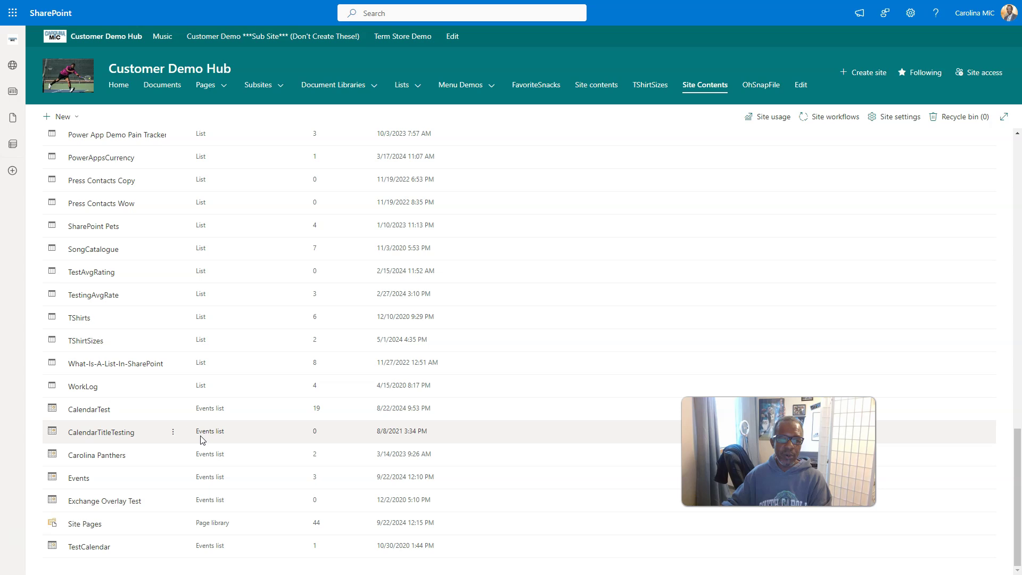
click(76, 478)
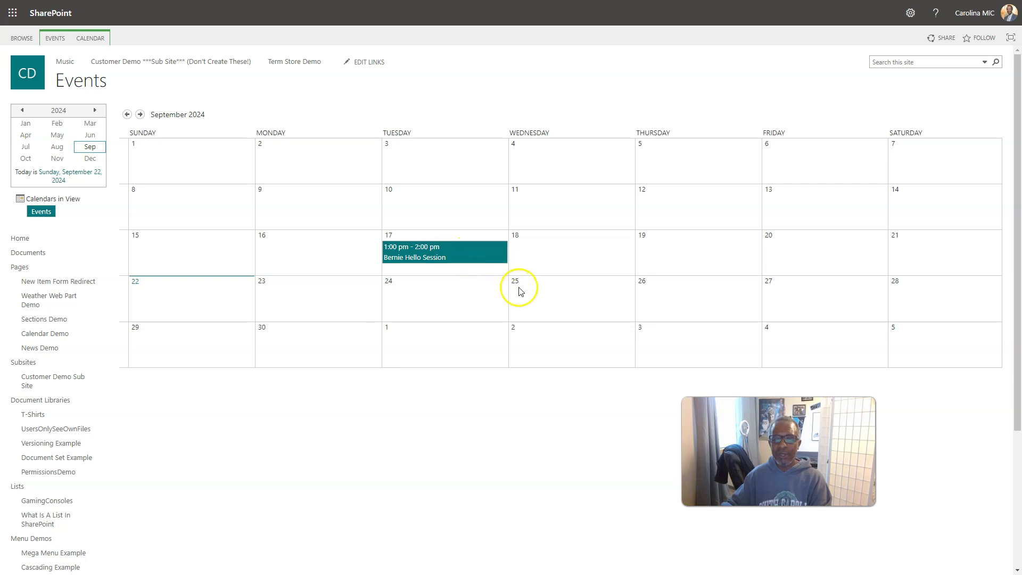
drag(452, 251, 237, 303)
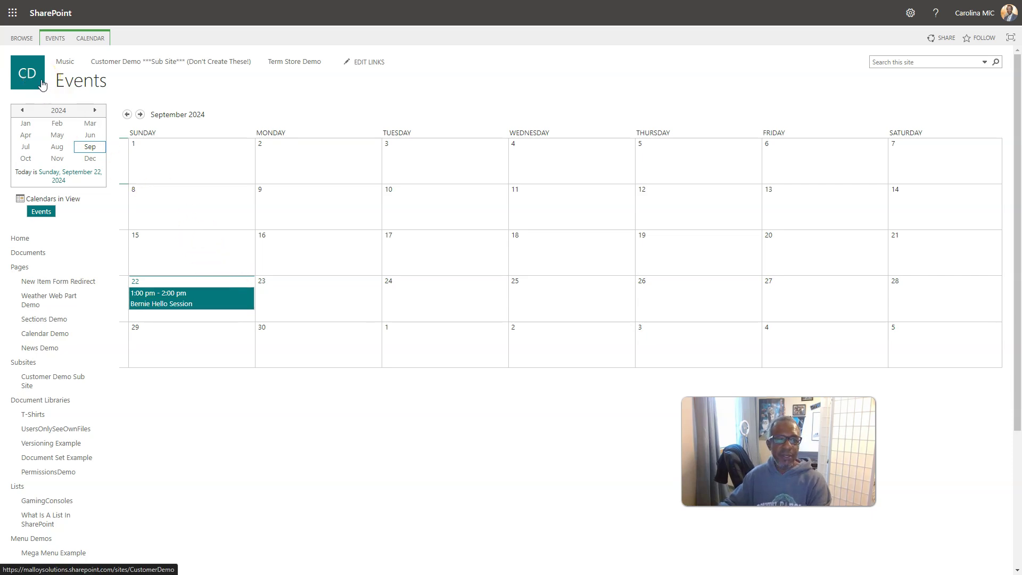
click(21, 39)
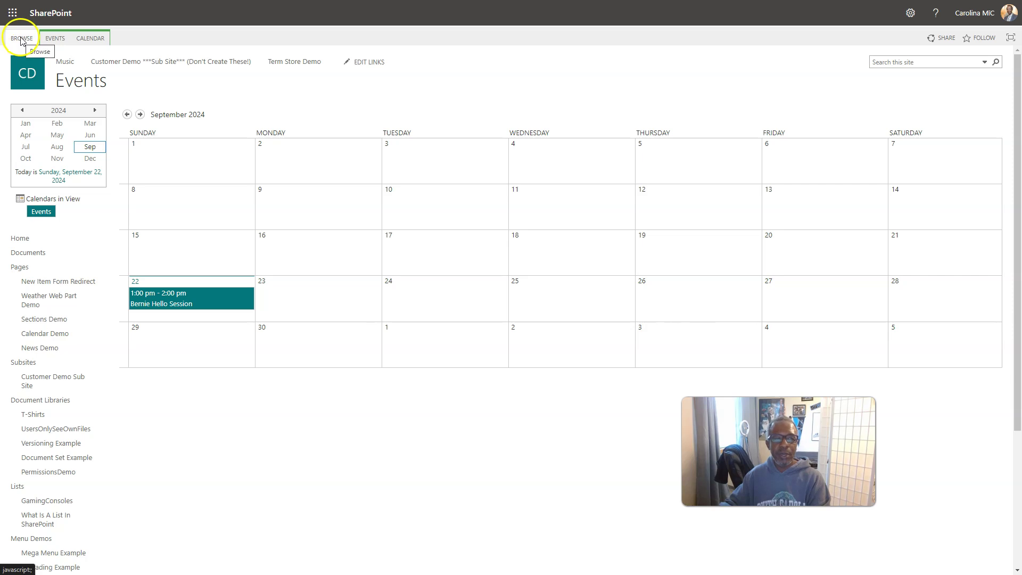
Step: Return to the site's home page and republish it
click(20, 72)
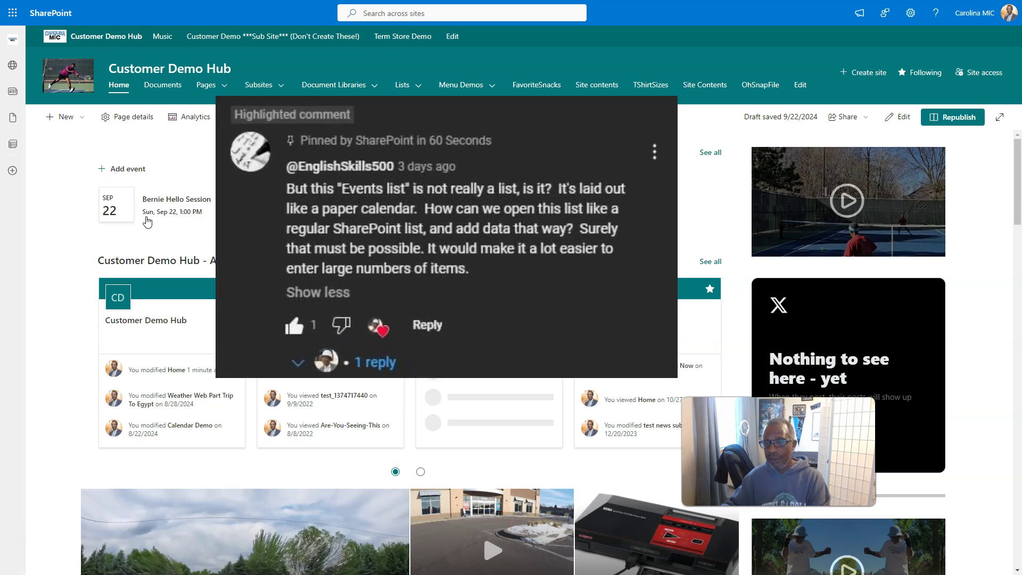
click(49, 519)
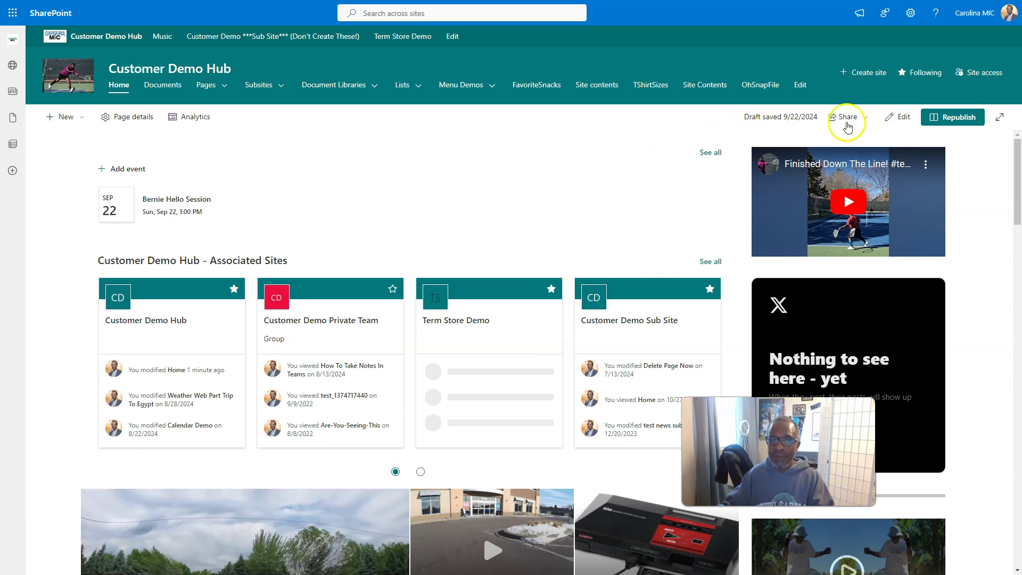
click(944, 122)
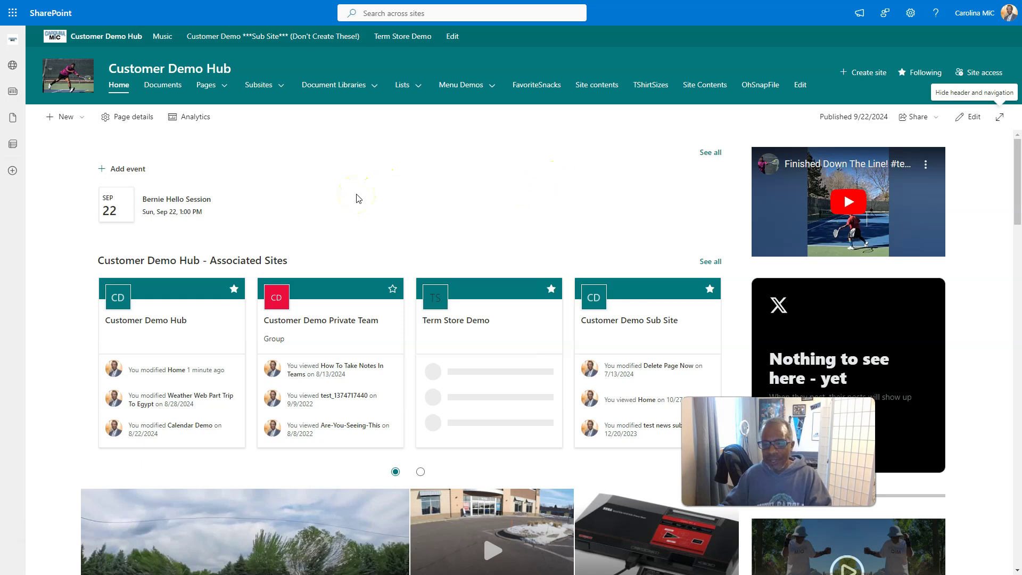
click(532, 184)
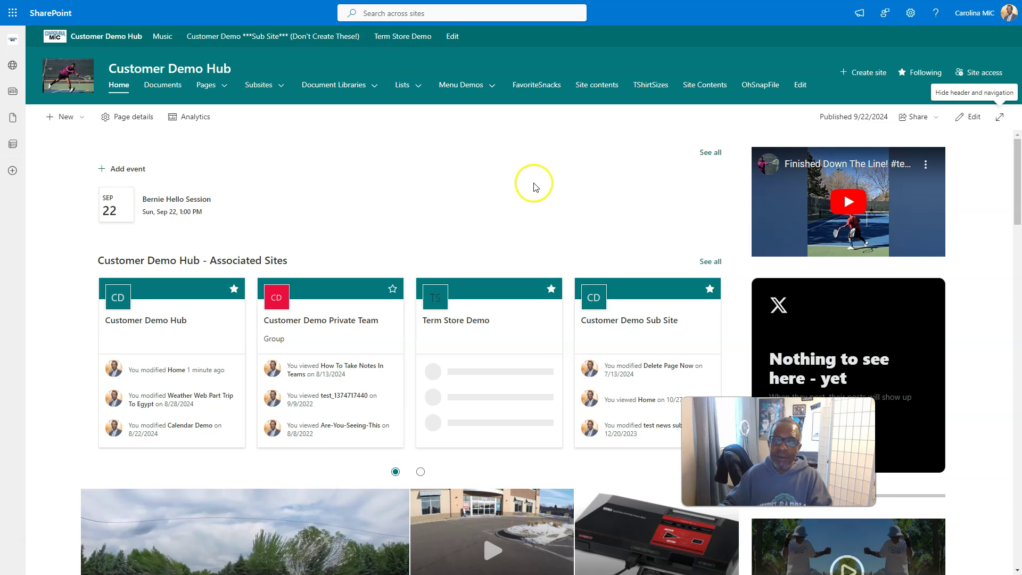
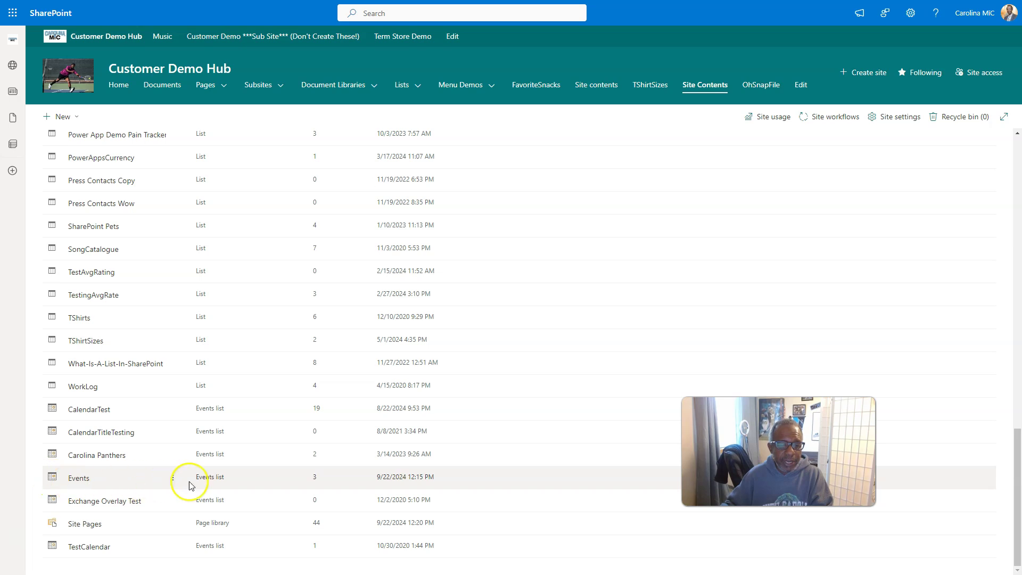
Step: Open the Events list from the site contents and switch its current view from Calendar to All Events
click(77, 481)
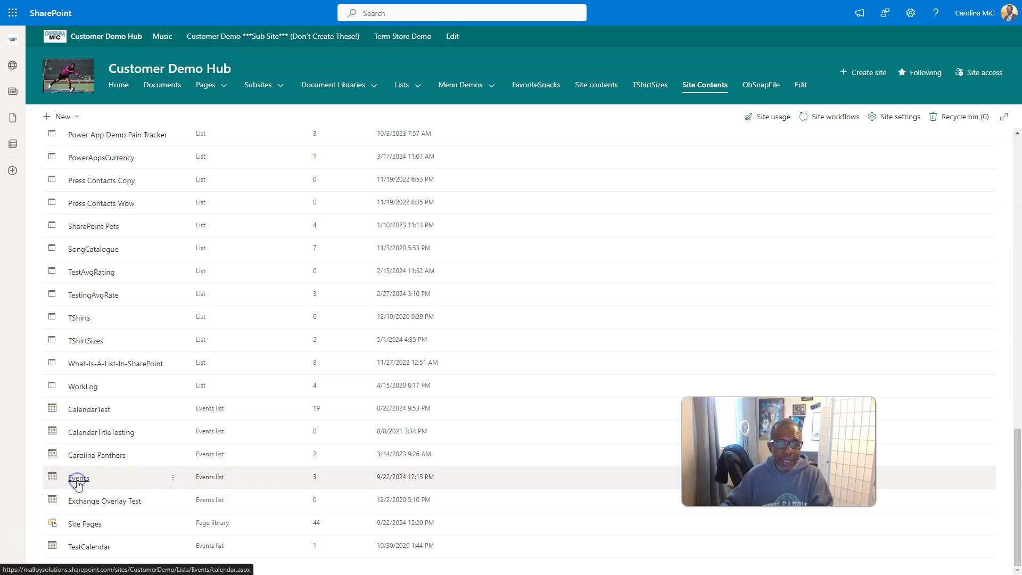
mouse_move(426, 313)
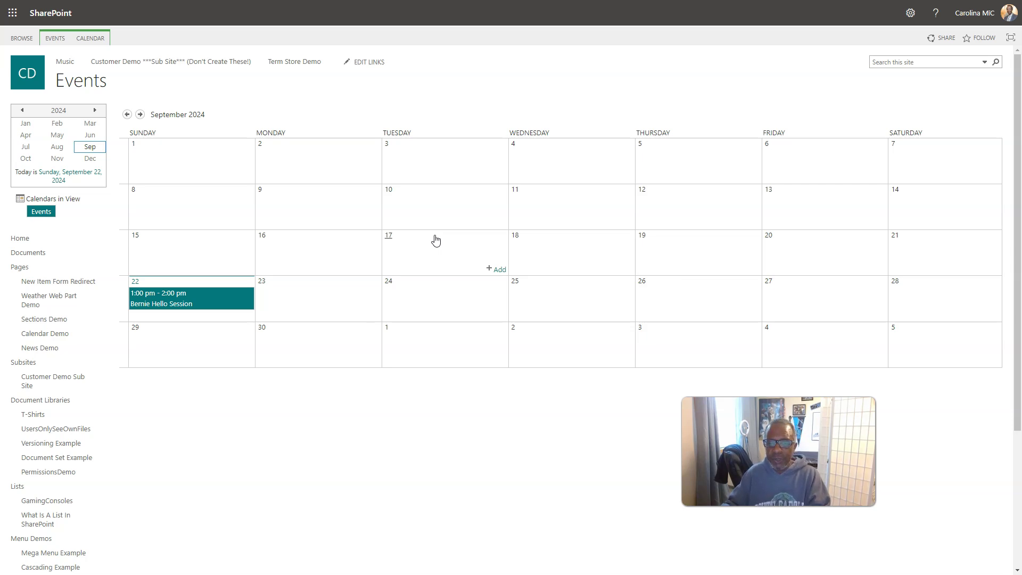
click(426, 280)
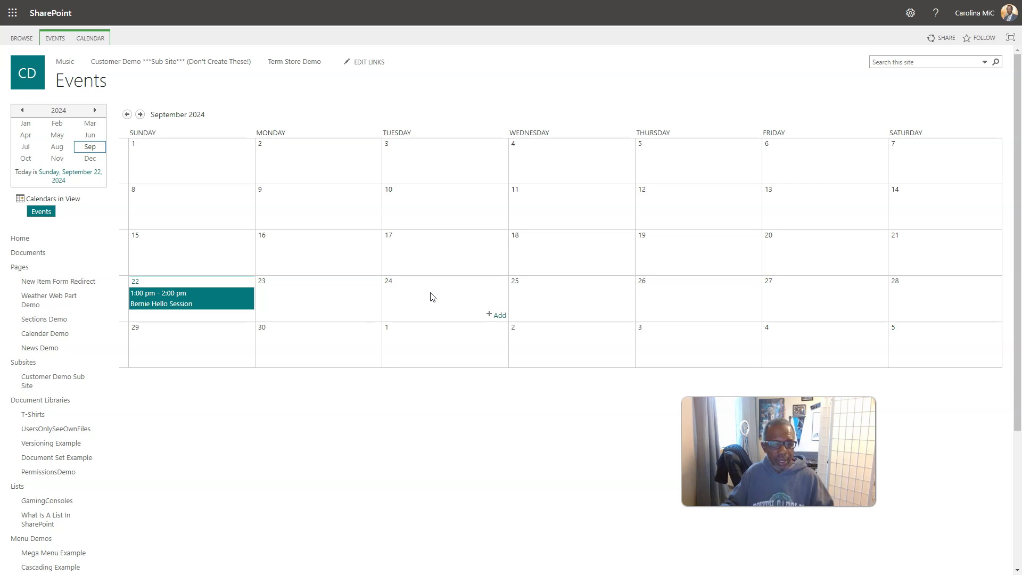
click(426, 295)
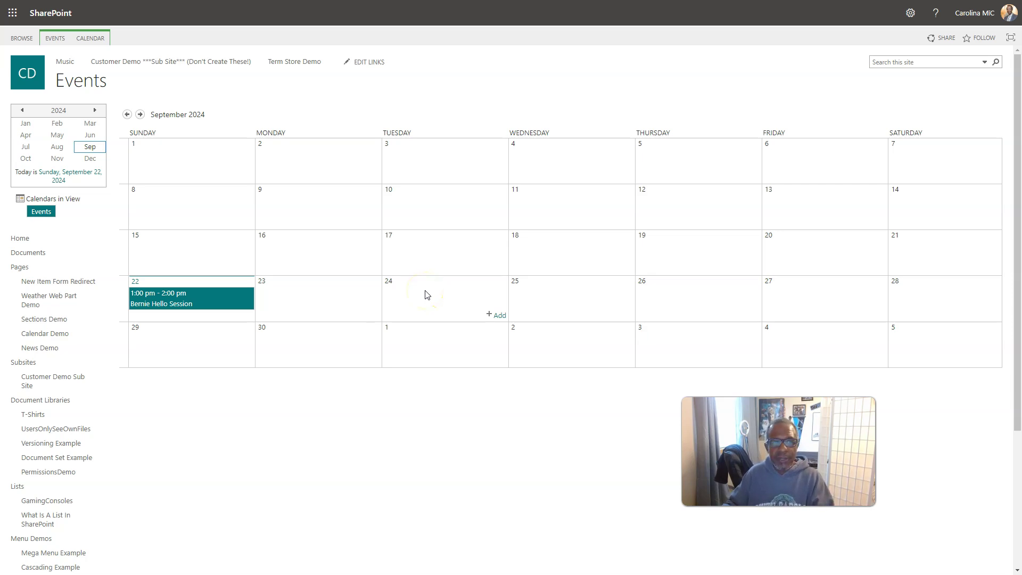
scroll(93, 50, down, 1)
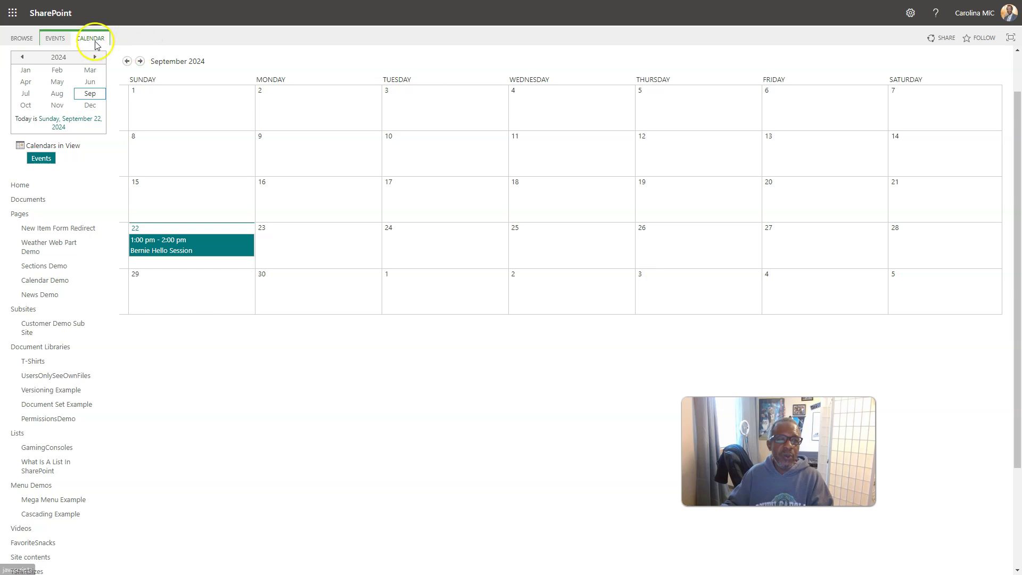
click(95, 42)
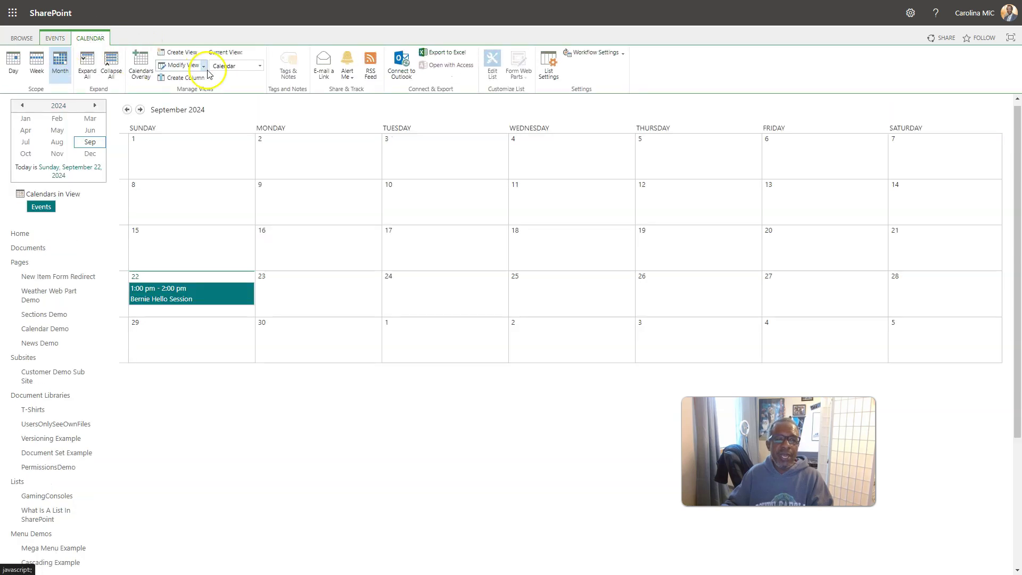
click(259, 66)
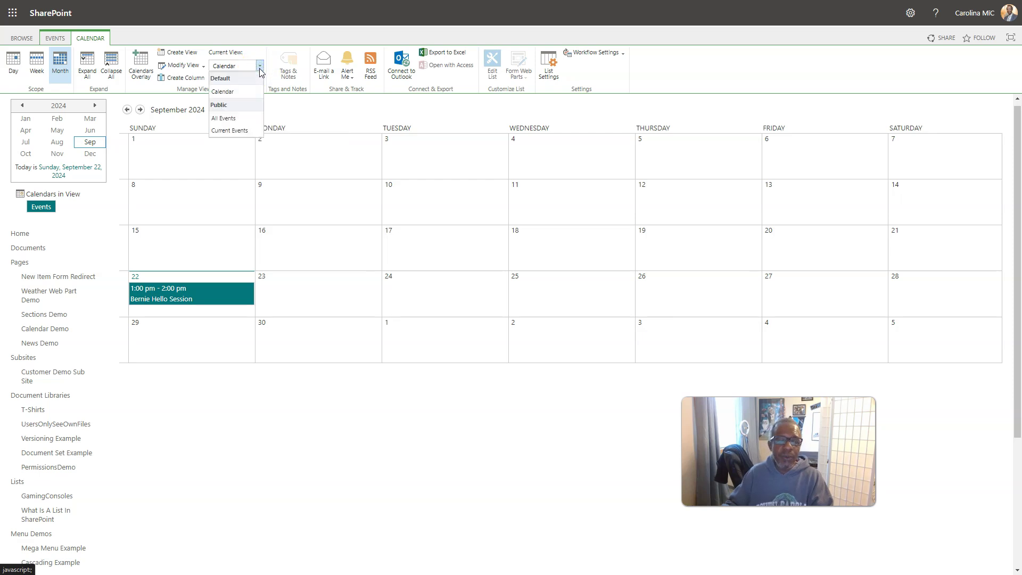
click(230, 118)
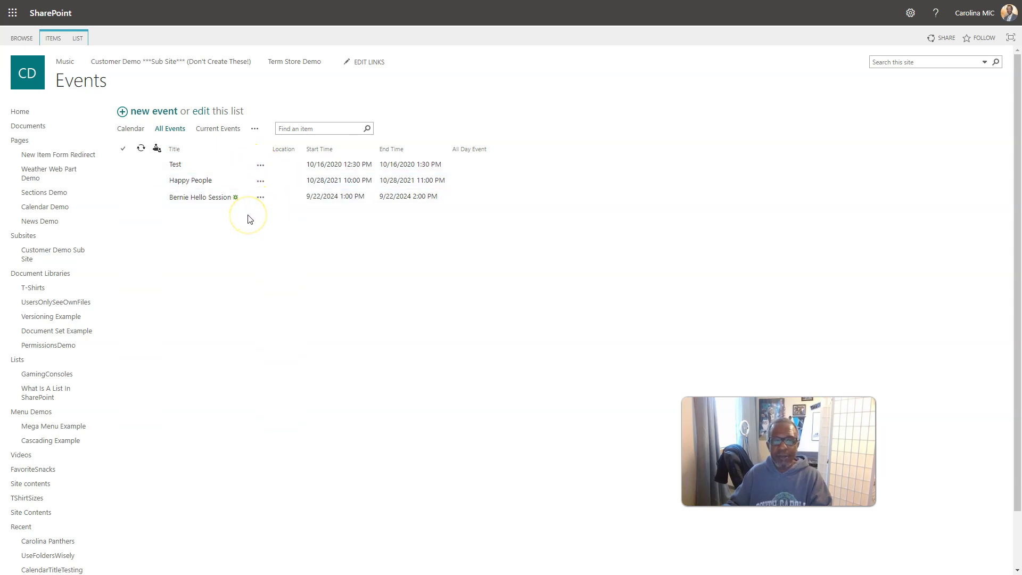
click(194, 172)
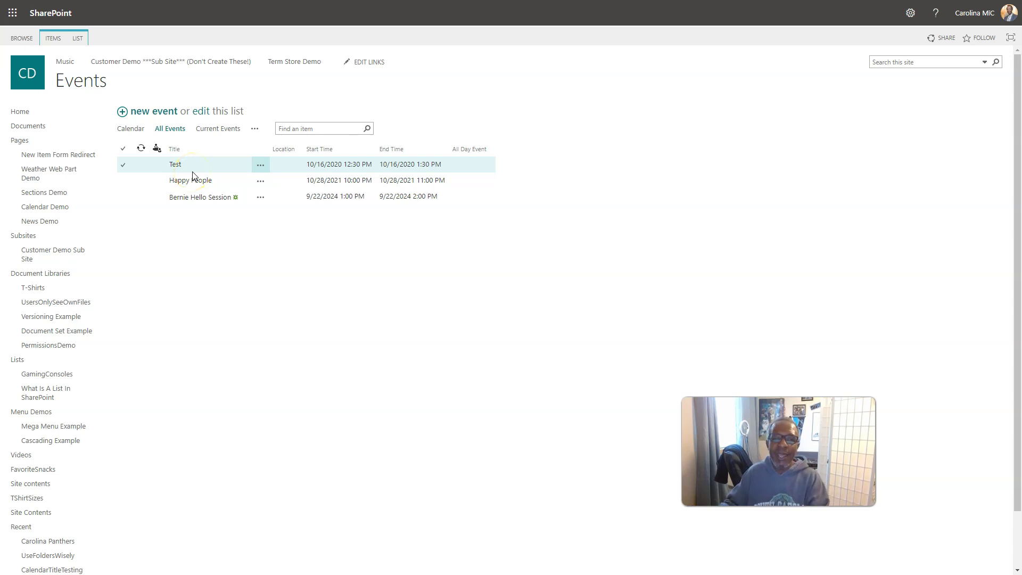
click(214, 170)
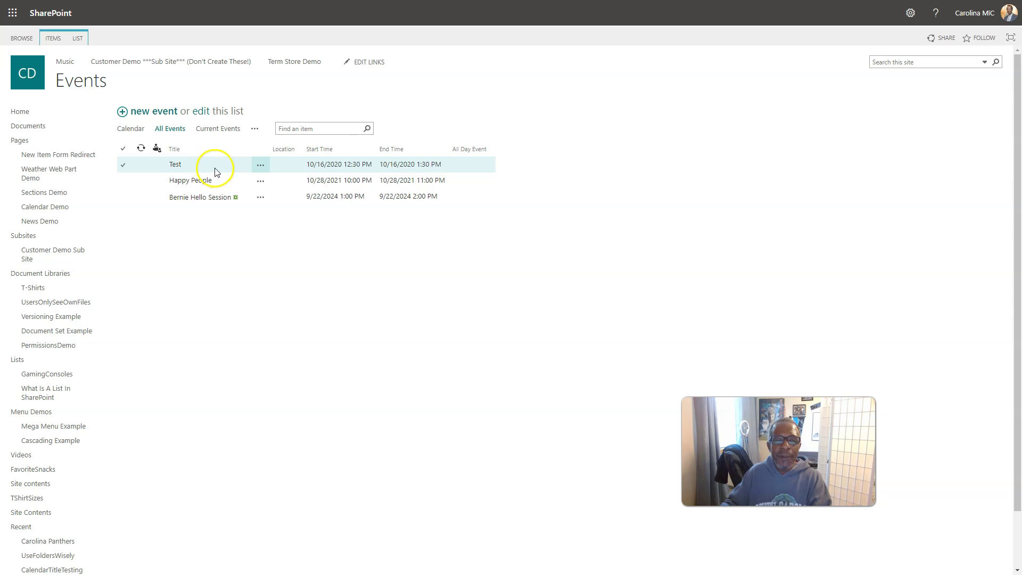
click(167, 132)
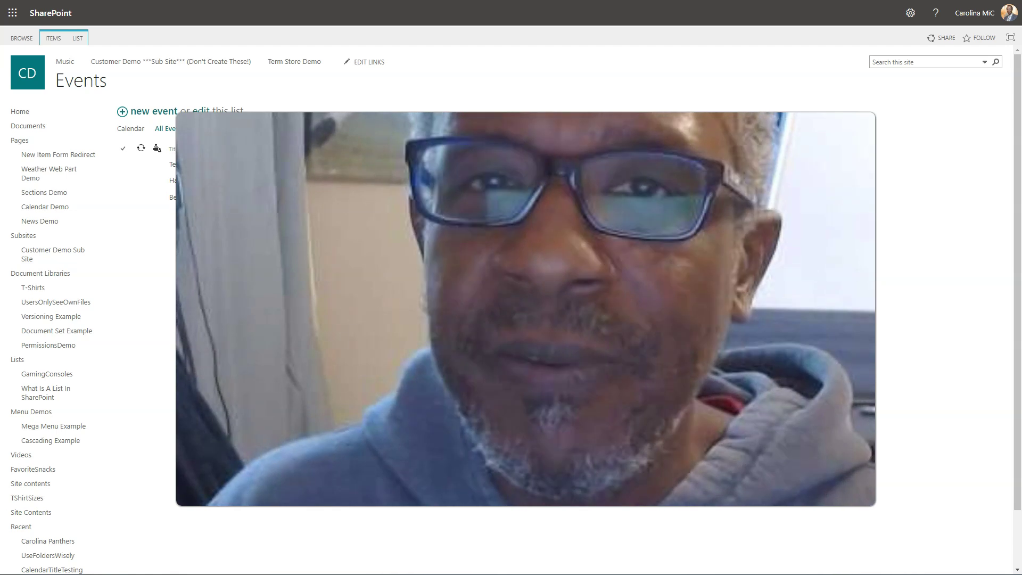
click(170, 132)
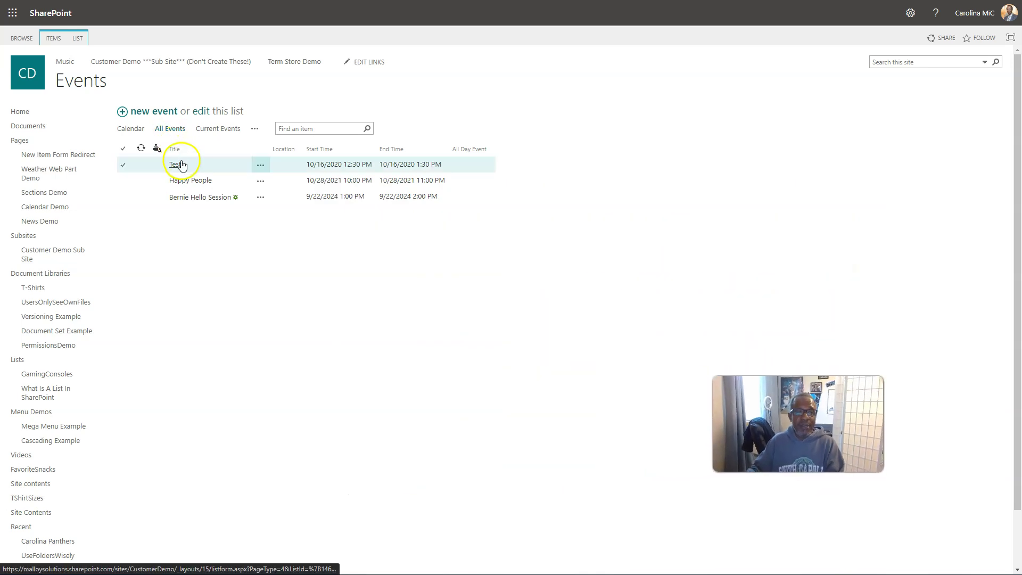
click(193, 182)
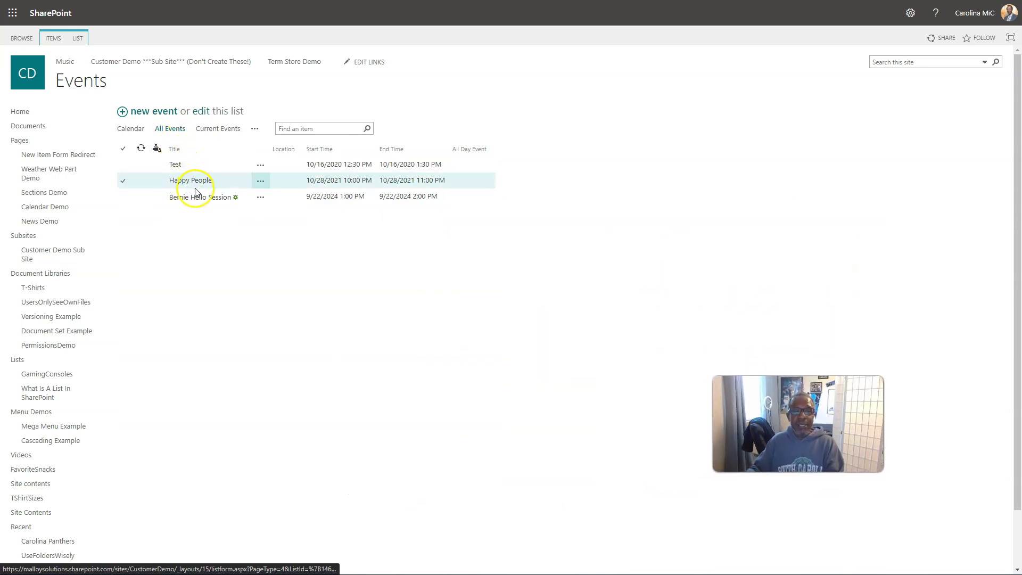
click(258, 183)
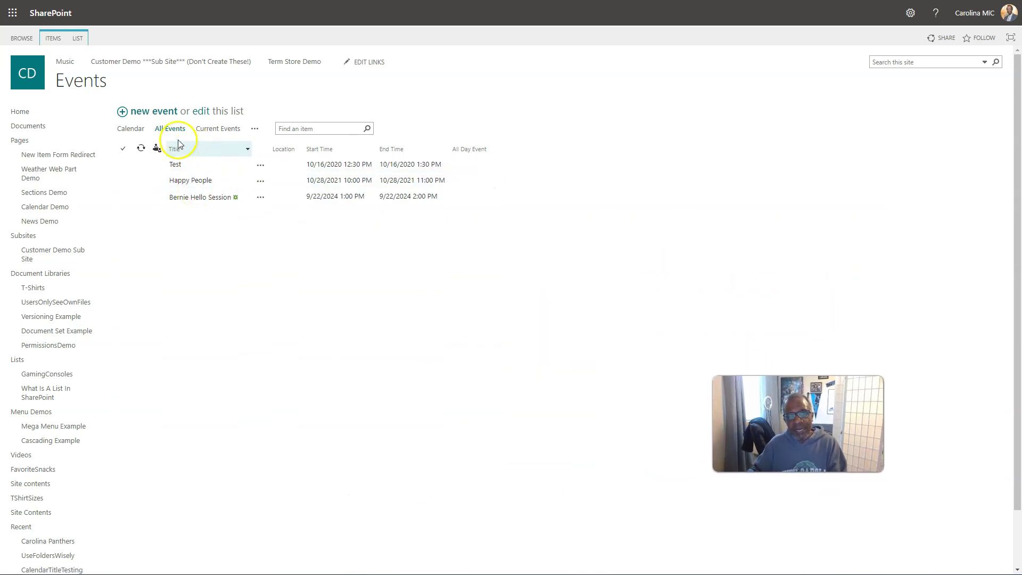
Step: Open the Events list for inline editing and add a new row titled with the host's first name followed by "Autograph Session"
click(200, 114)
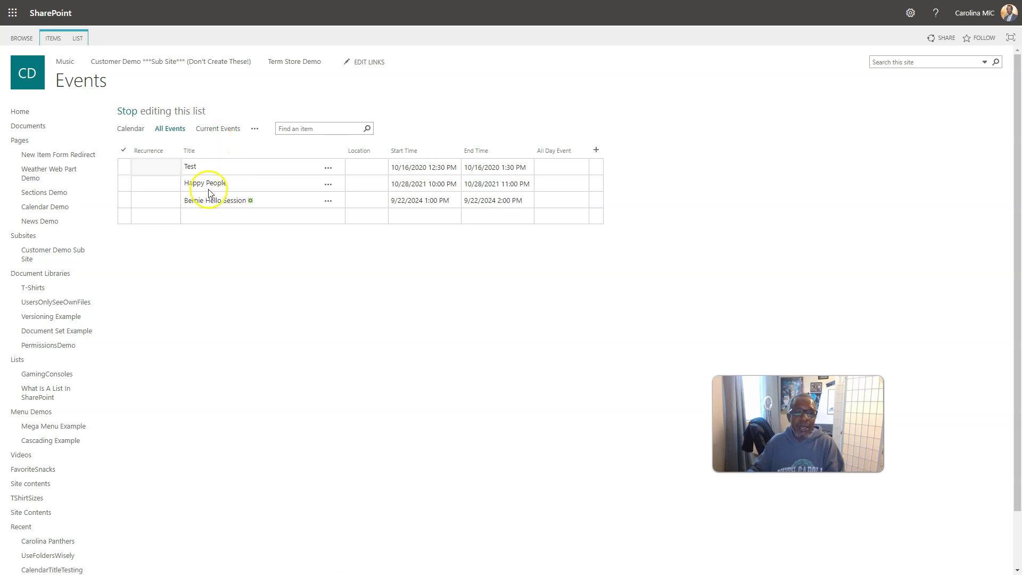
click(155, 200)
click(158, 217)
click(203, 215)
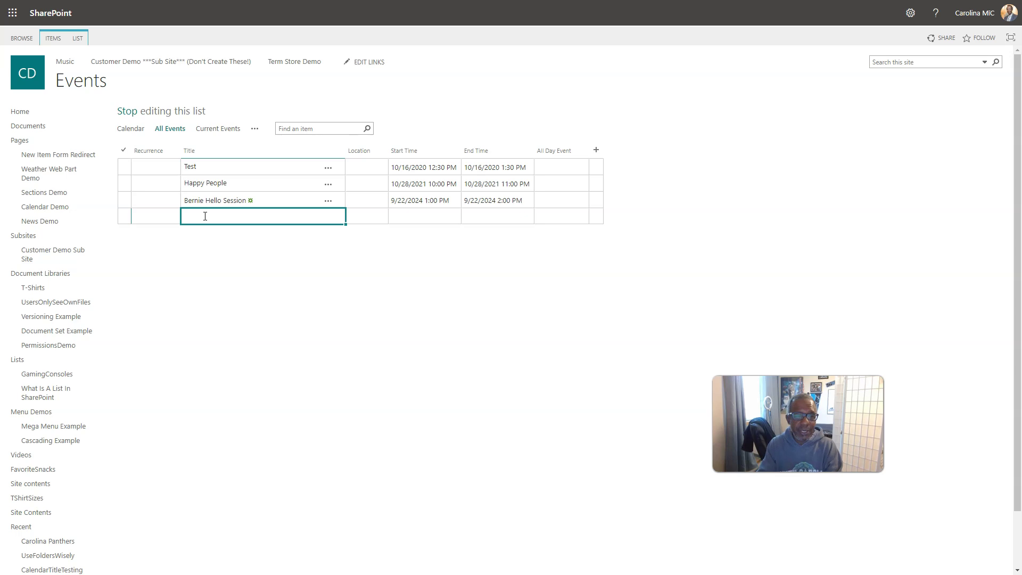
text(B)
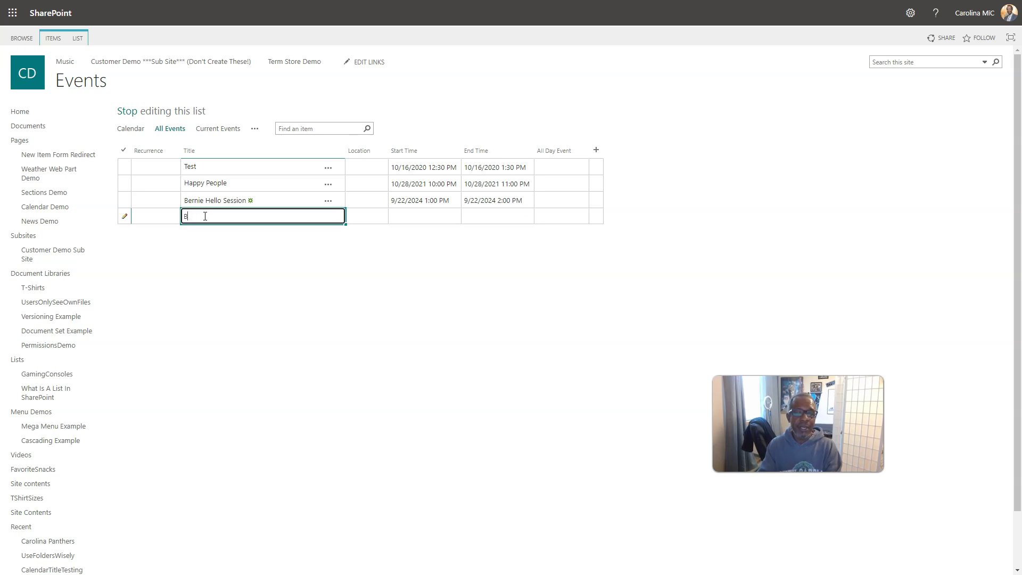
text(ernie Aut)
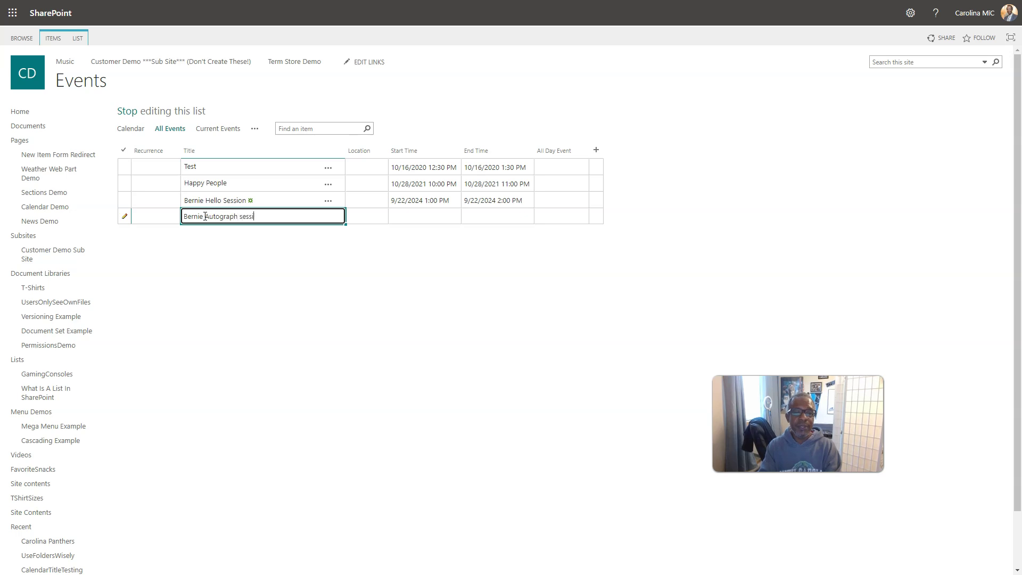
text(ograph Session)
key(Tab)
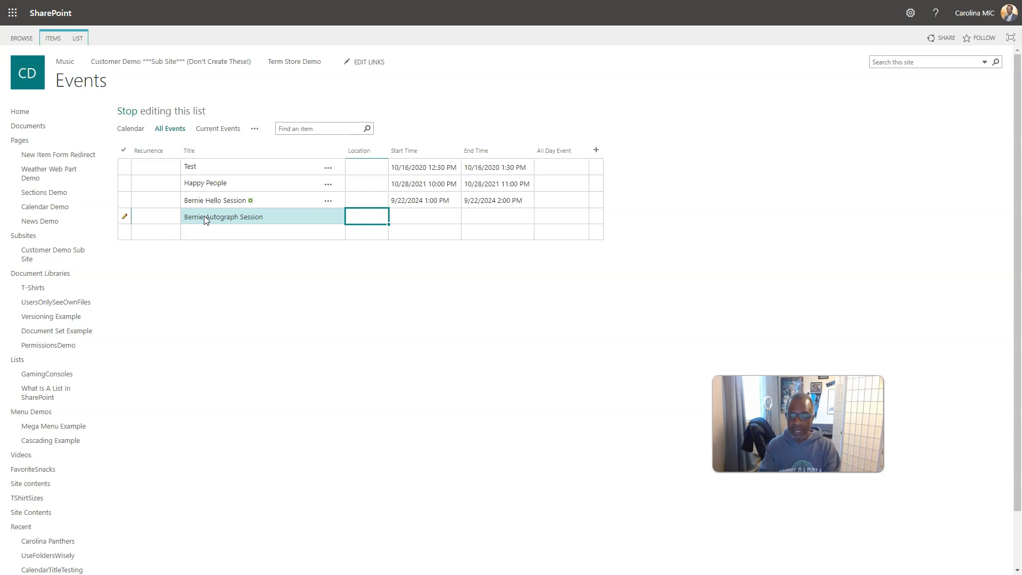
Step: Set the Autograph Session event's start time to September 26, 2024 at 12 AM
key(Tab)
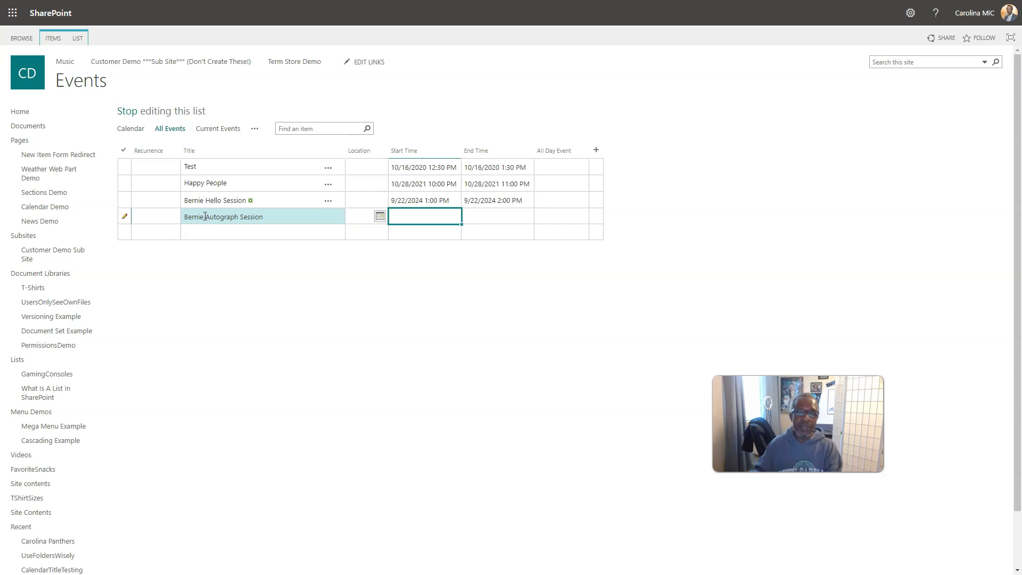
click(379, 217)
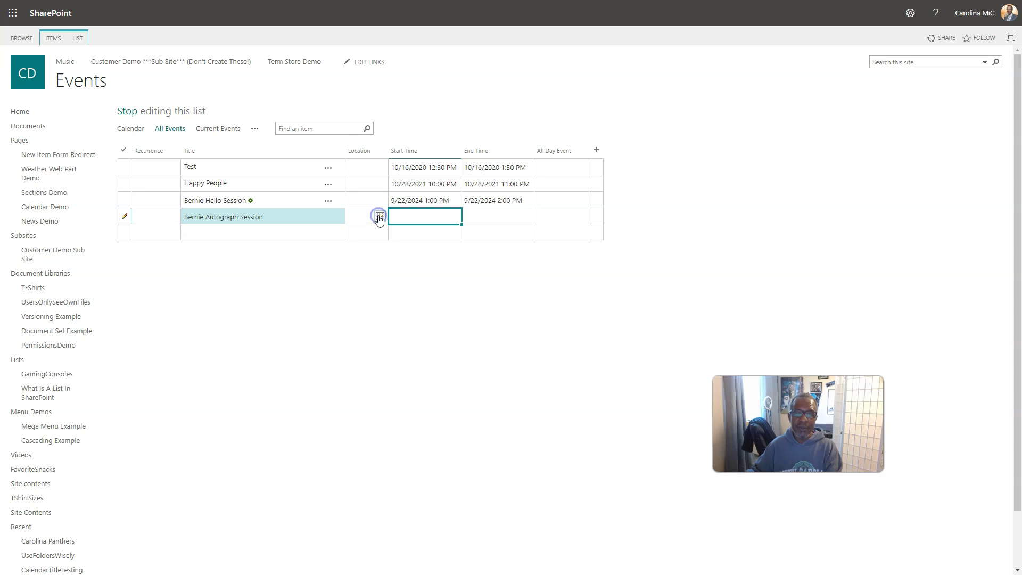
click(402, 217)
click(379, 218)
click(379, 219)
click(379, 219)
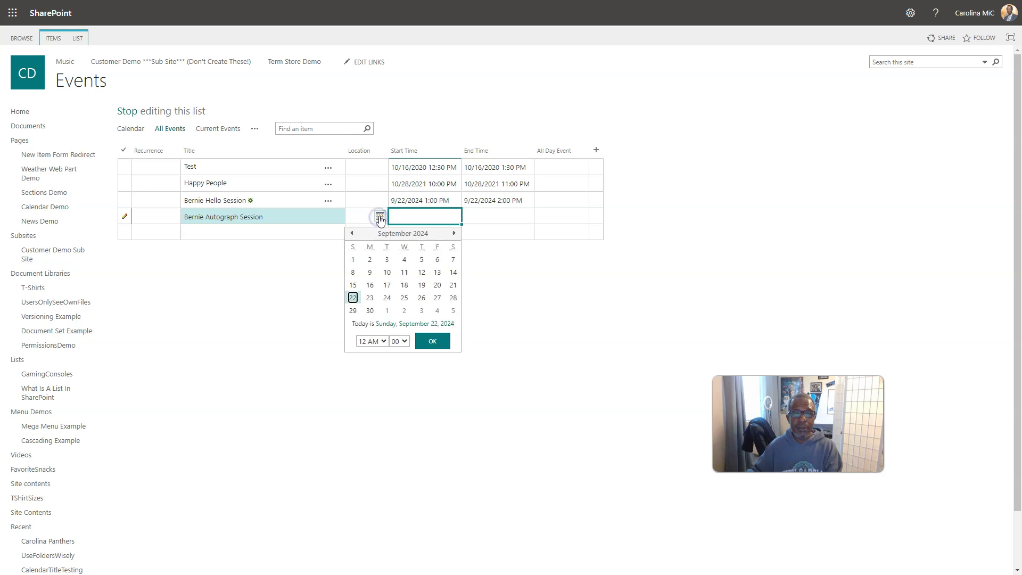
click(408, 217)
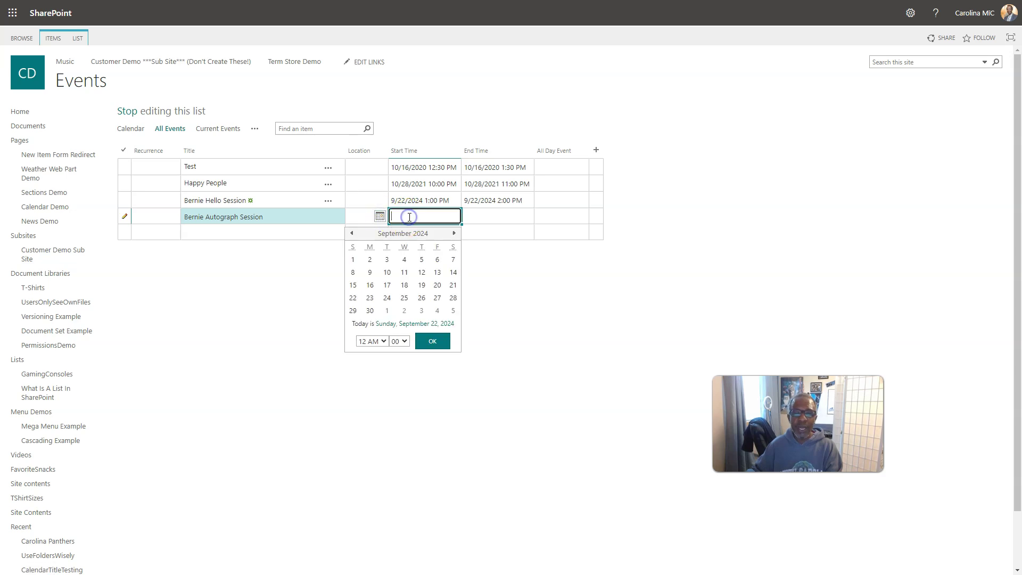
click(302, 214)
click(404, 216)
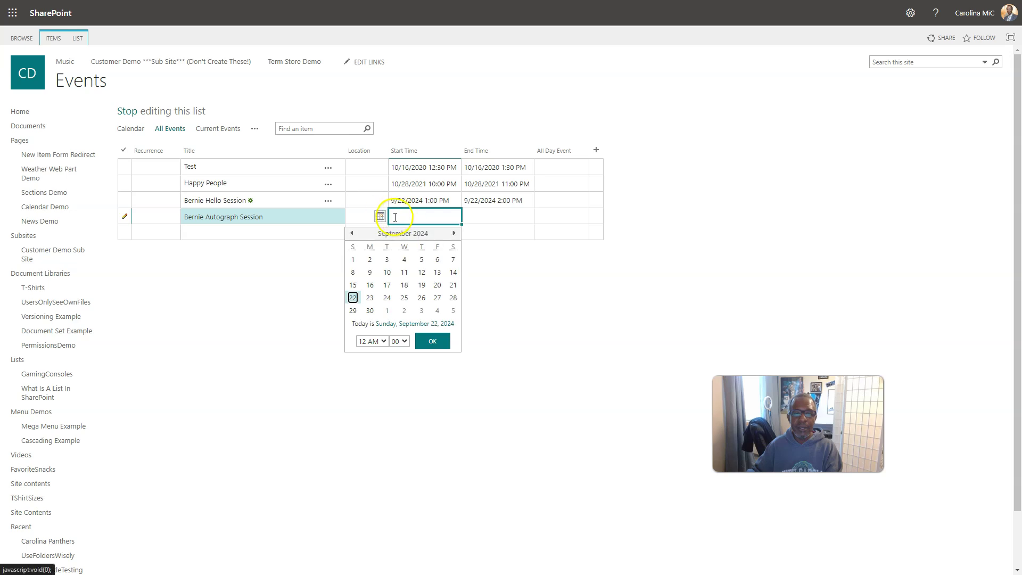
click(378, 217)
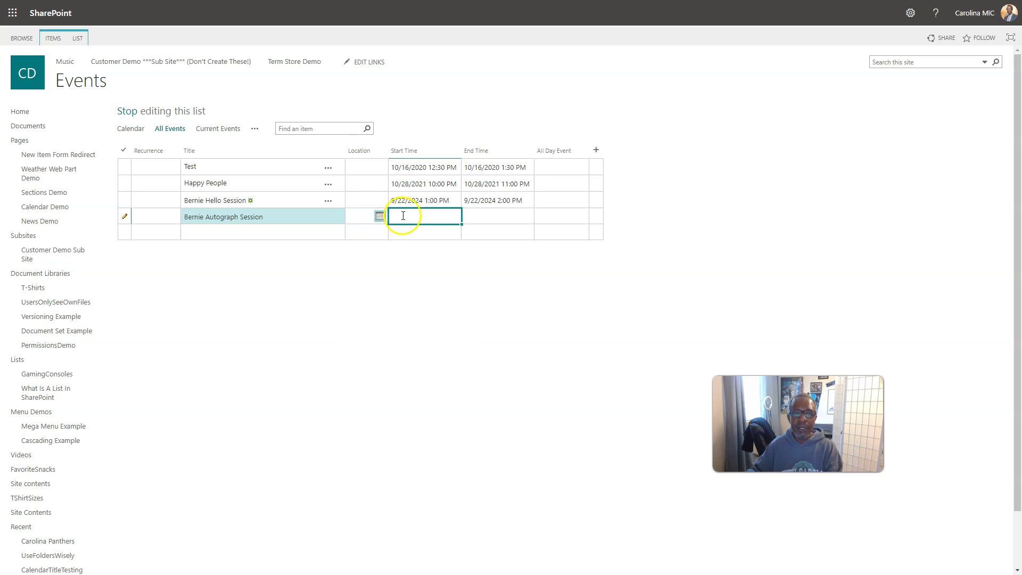
click(378, 216)
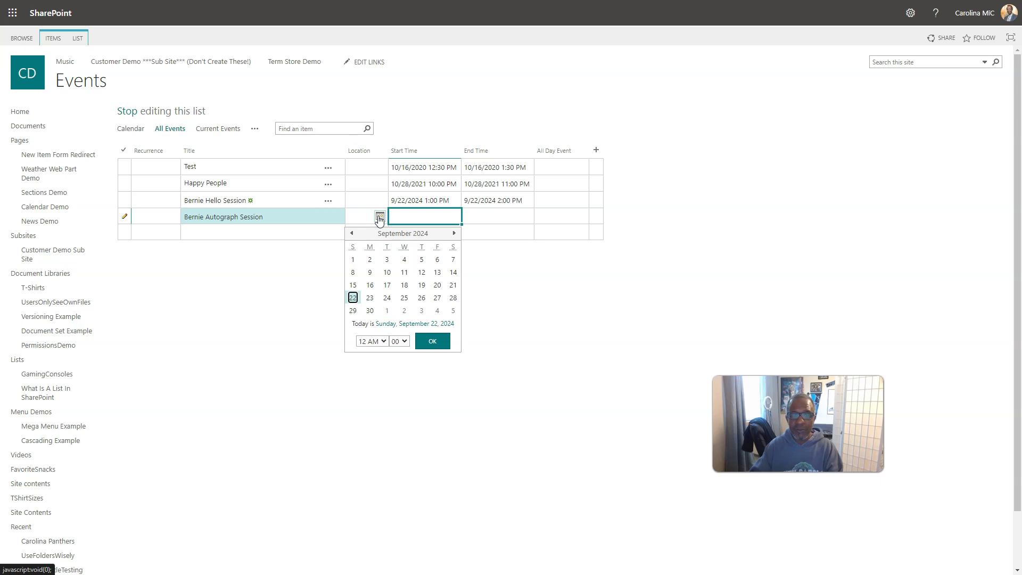
click(421, 303)
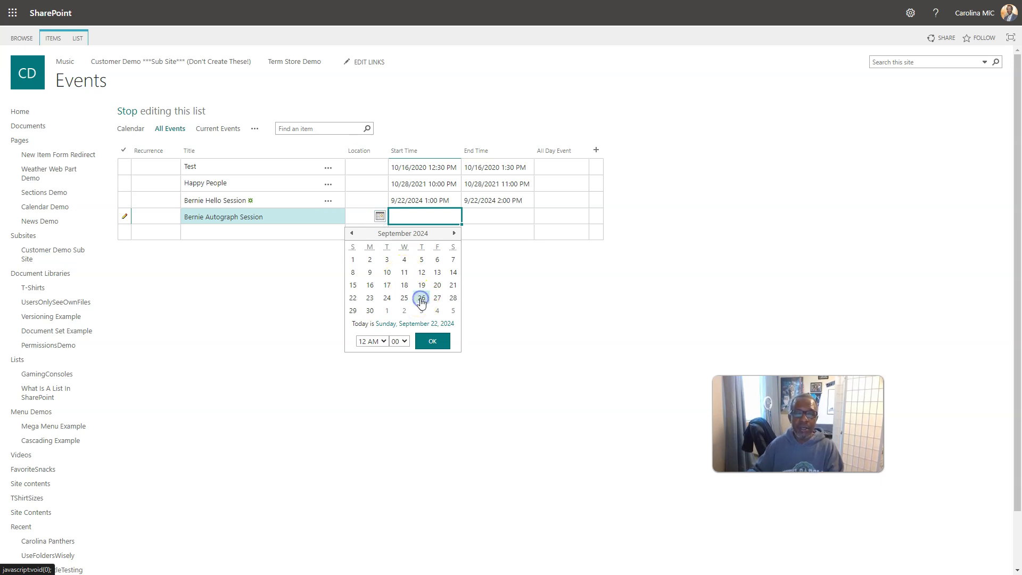
click(431, 336)
Step: Set the Autograph Session event's end time to October 5, 2024 at 12 AM
click(482, 213)
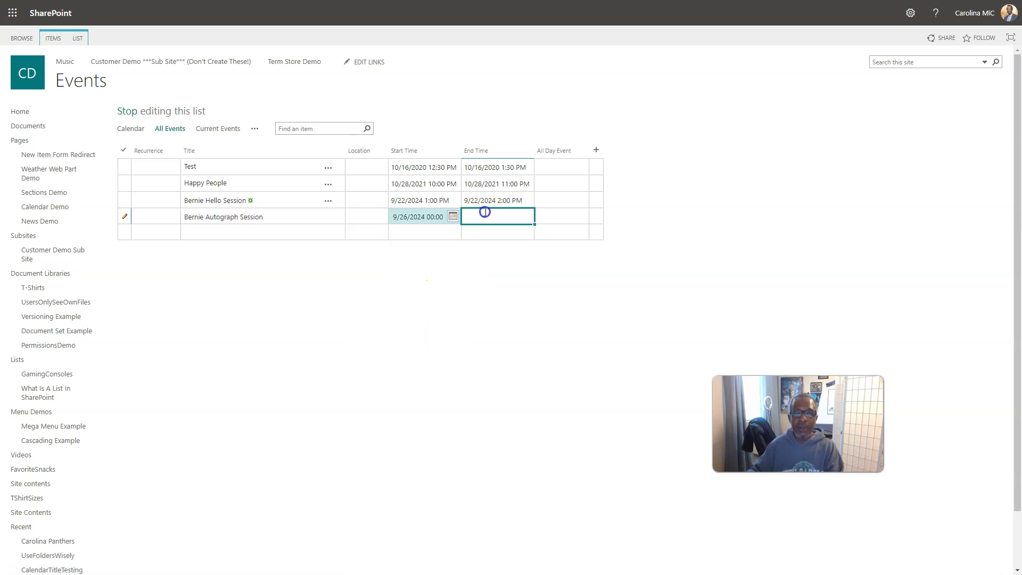
click(453, 216)
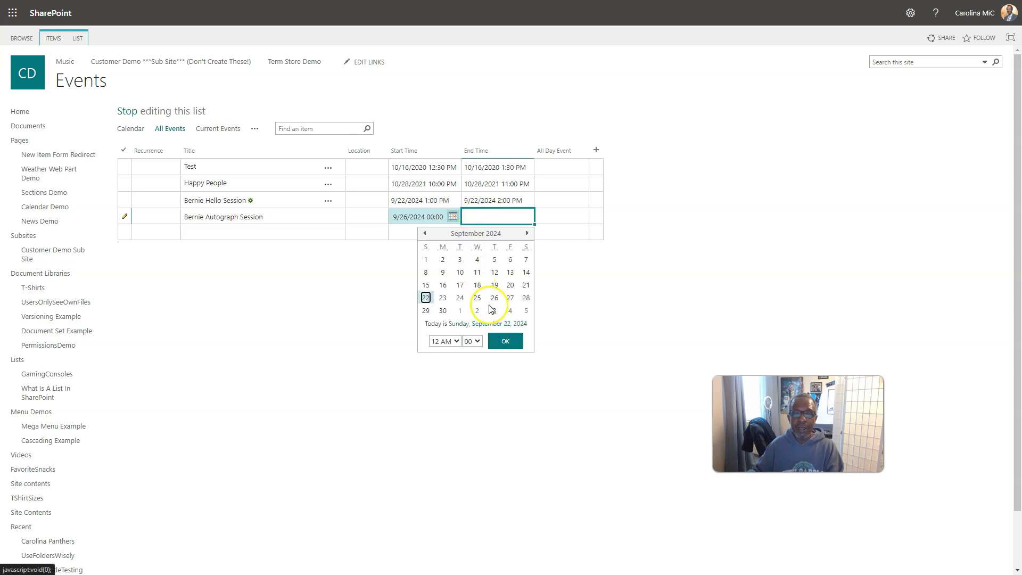
click(526, 311)
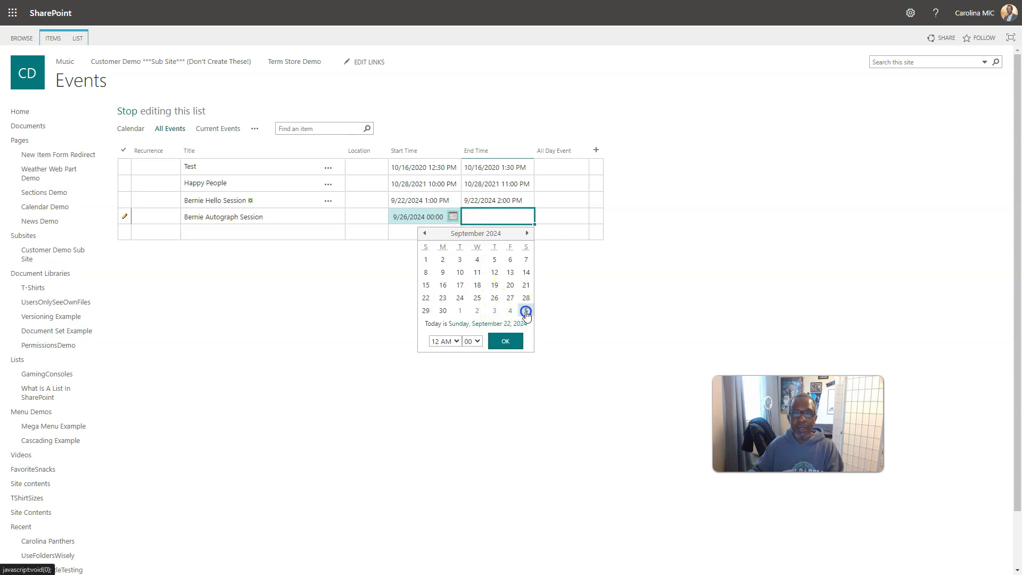
click(505, 341)
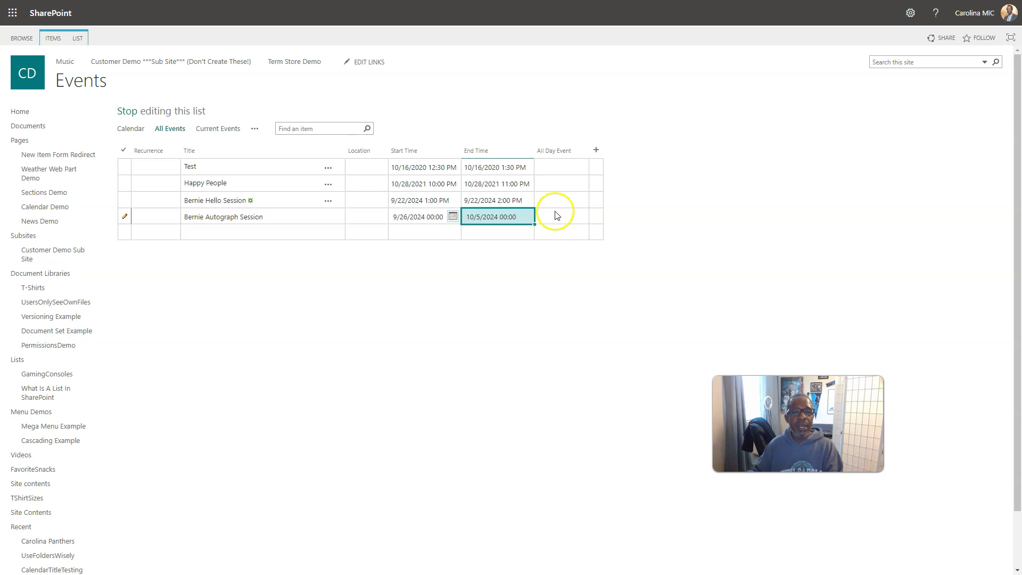